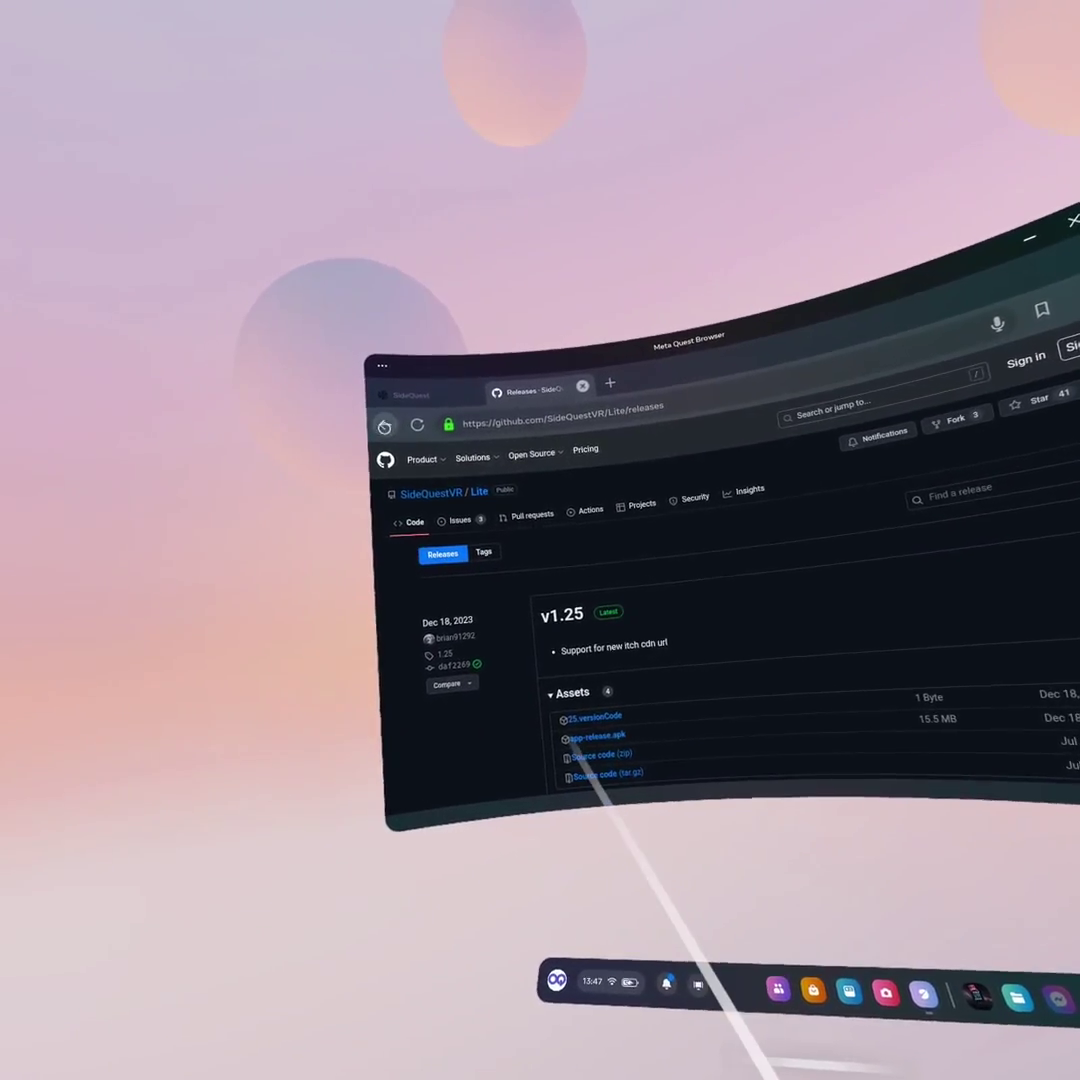
- From the browser's new tab page, search Google for 'sidequest lite github'
click(384, 426)
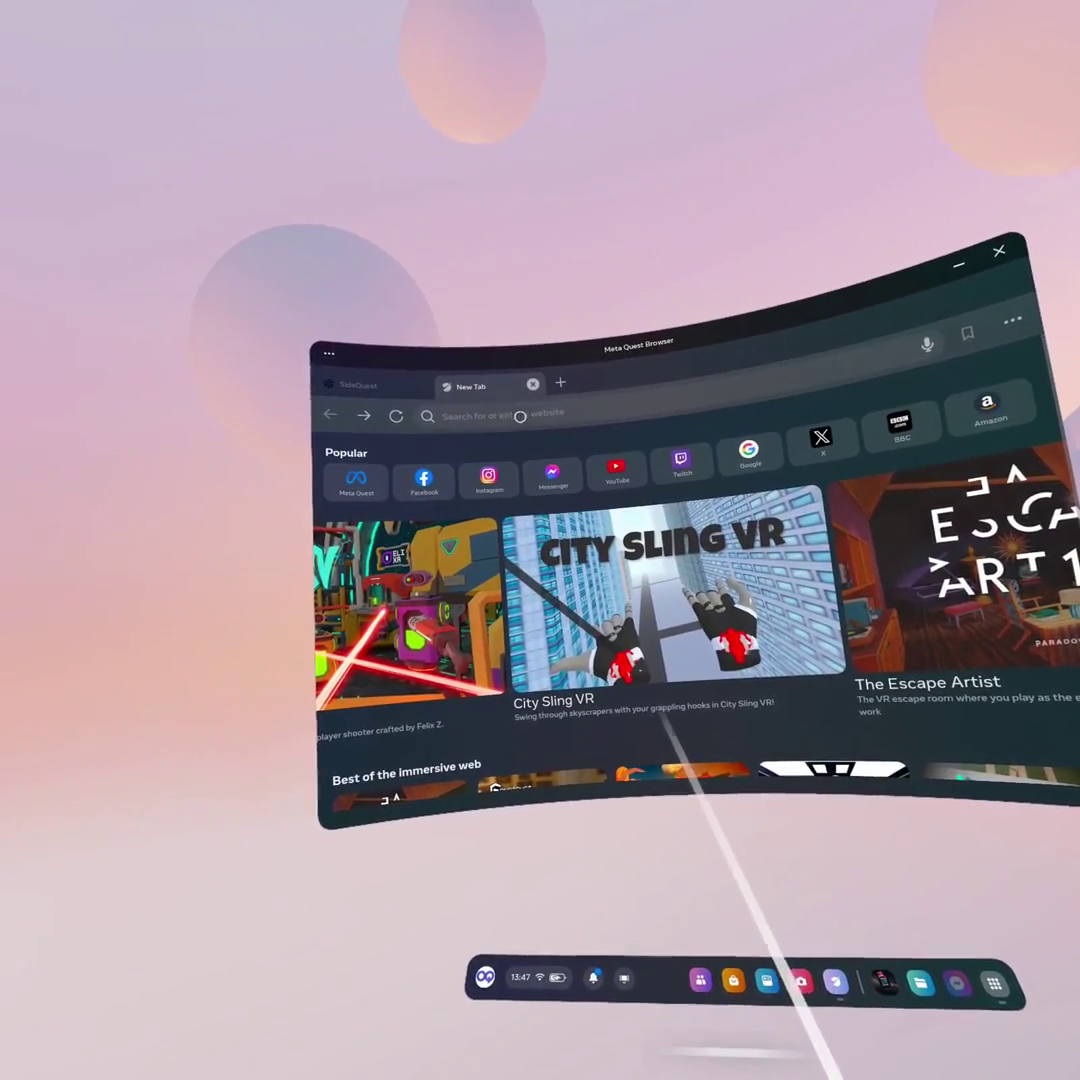
click(520, 416)
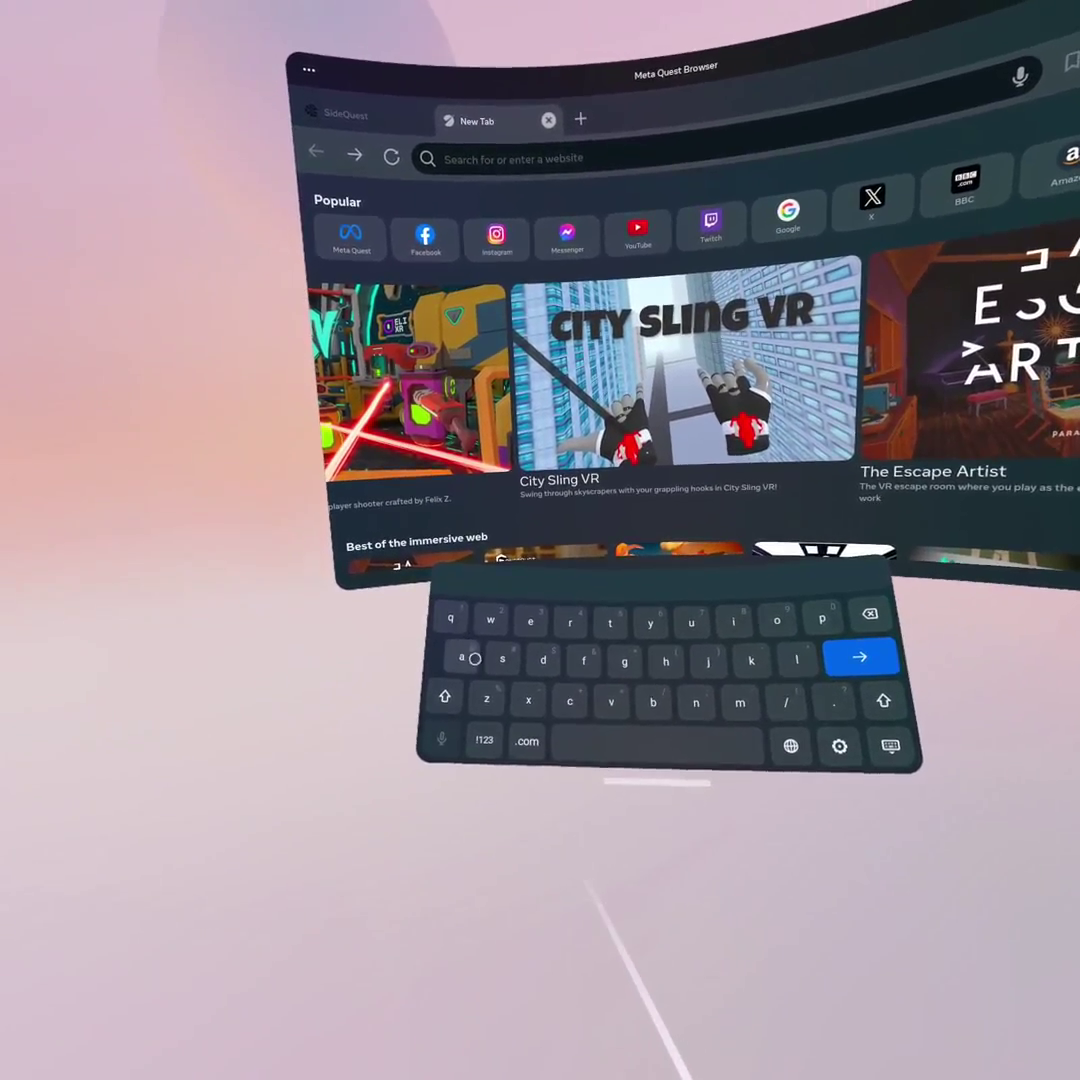
text(si)
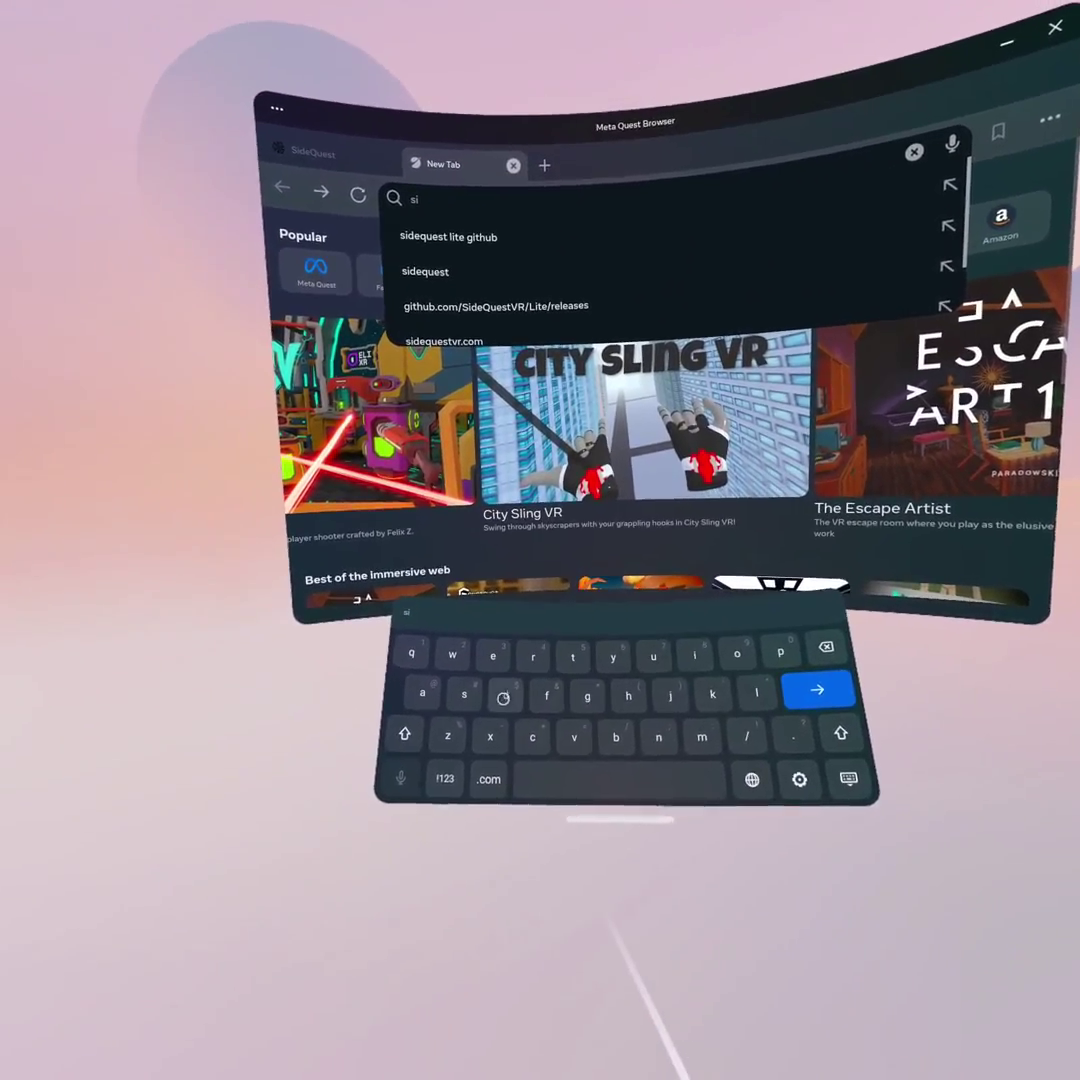
text(deq)
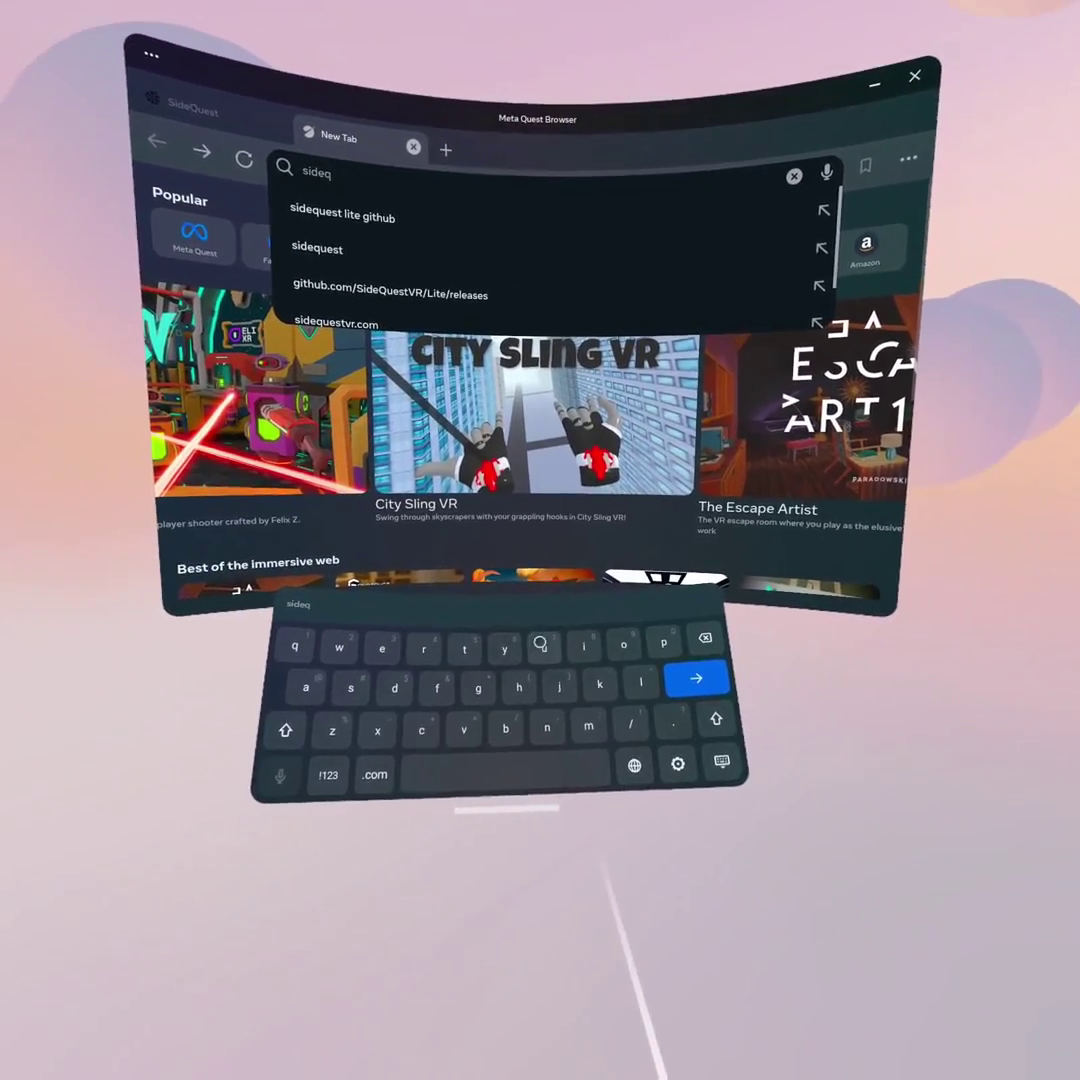
text(uest)
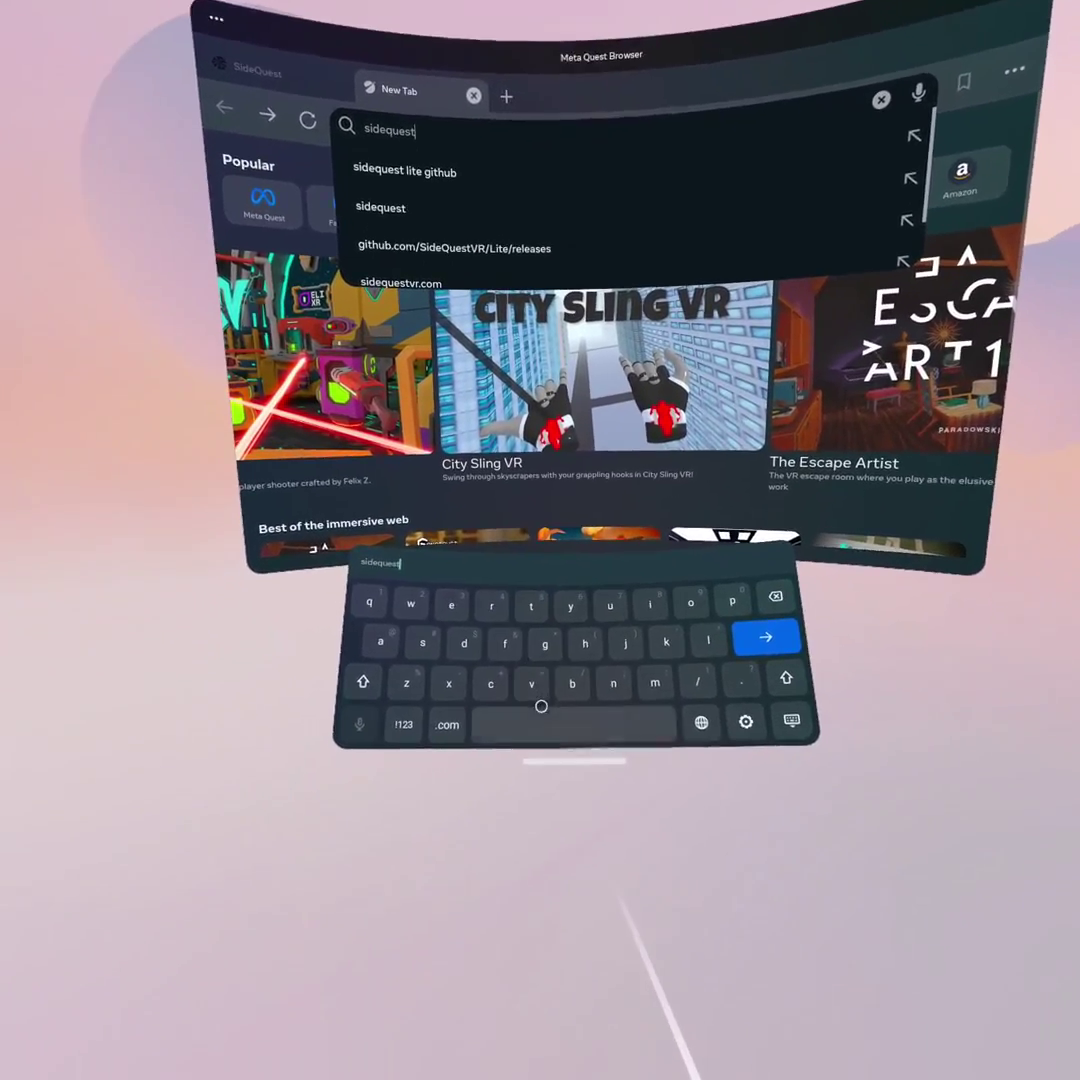
text( l)
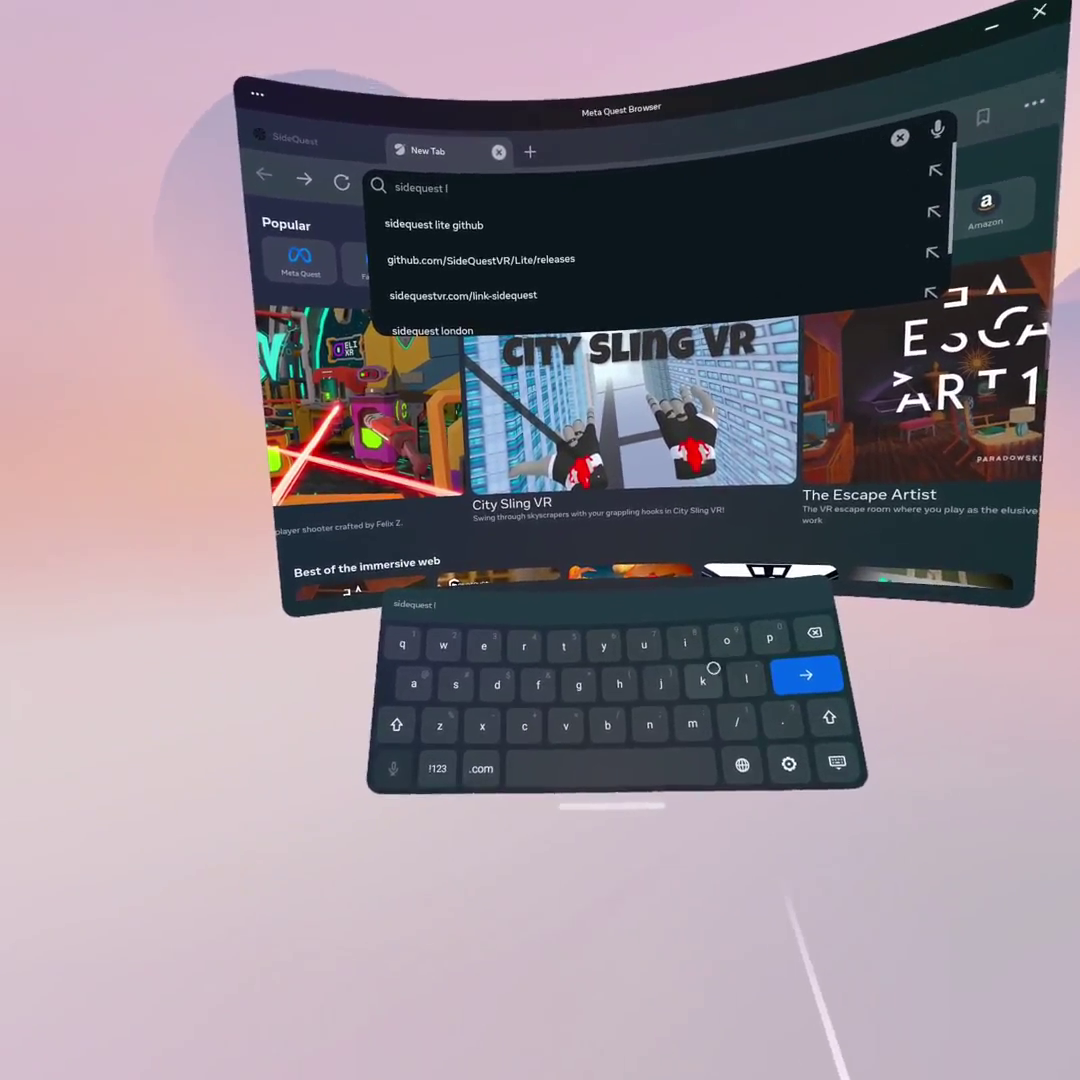
text(ite)
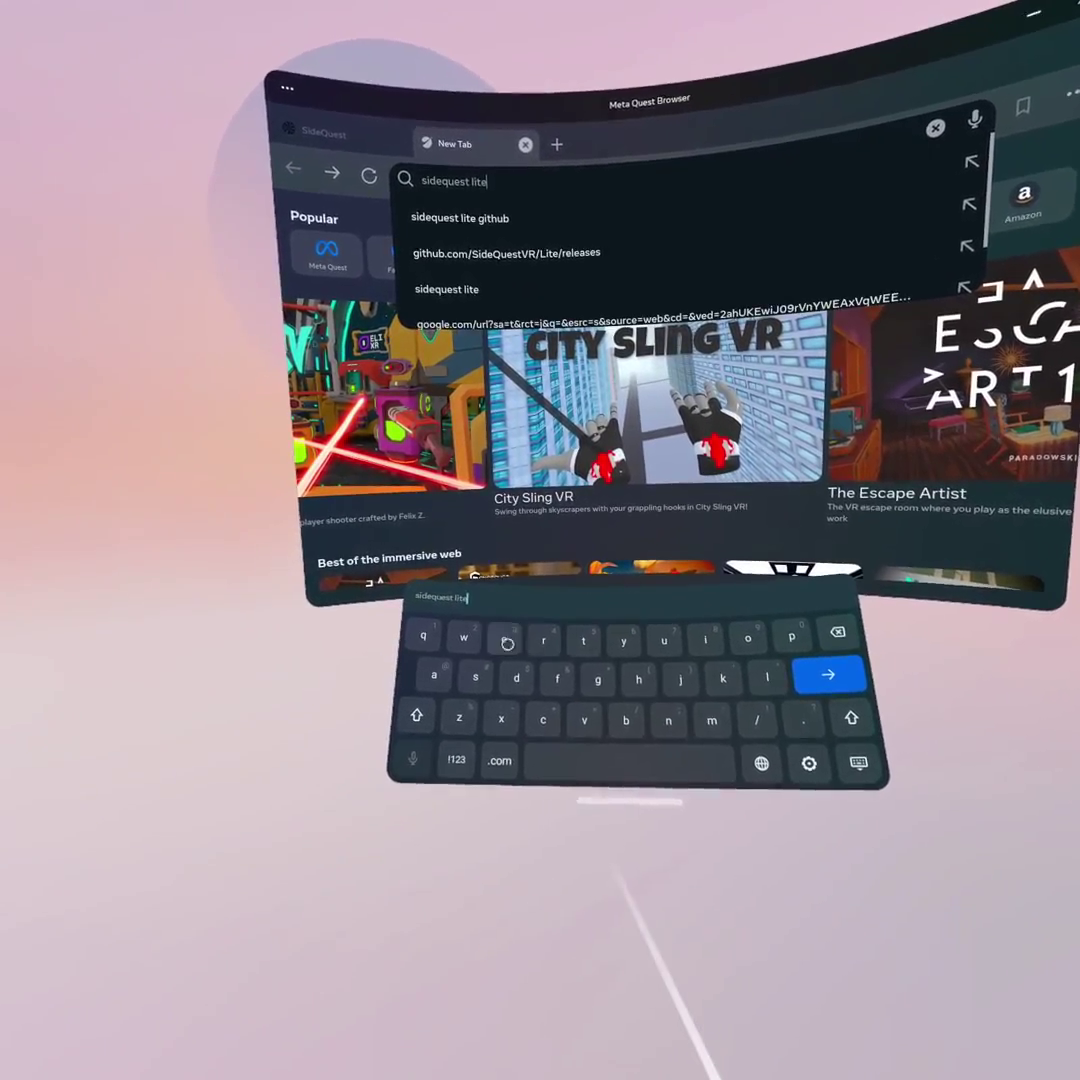
text( gi)
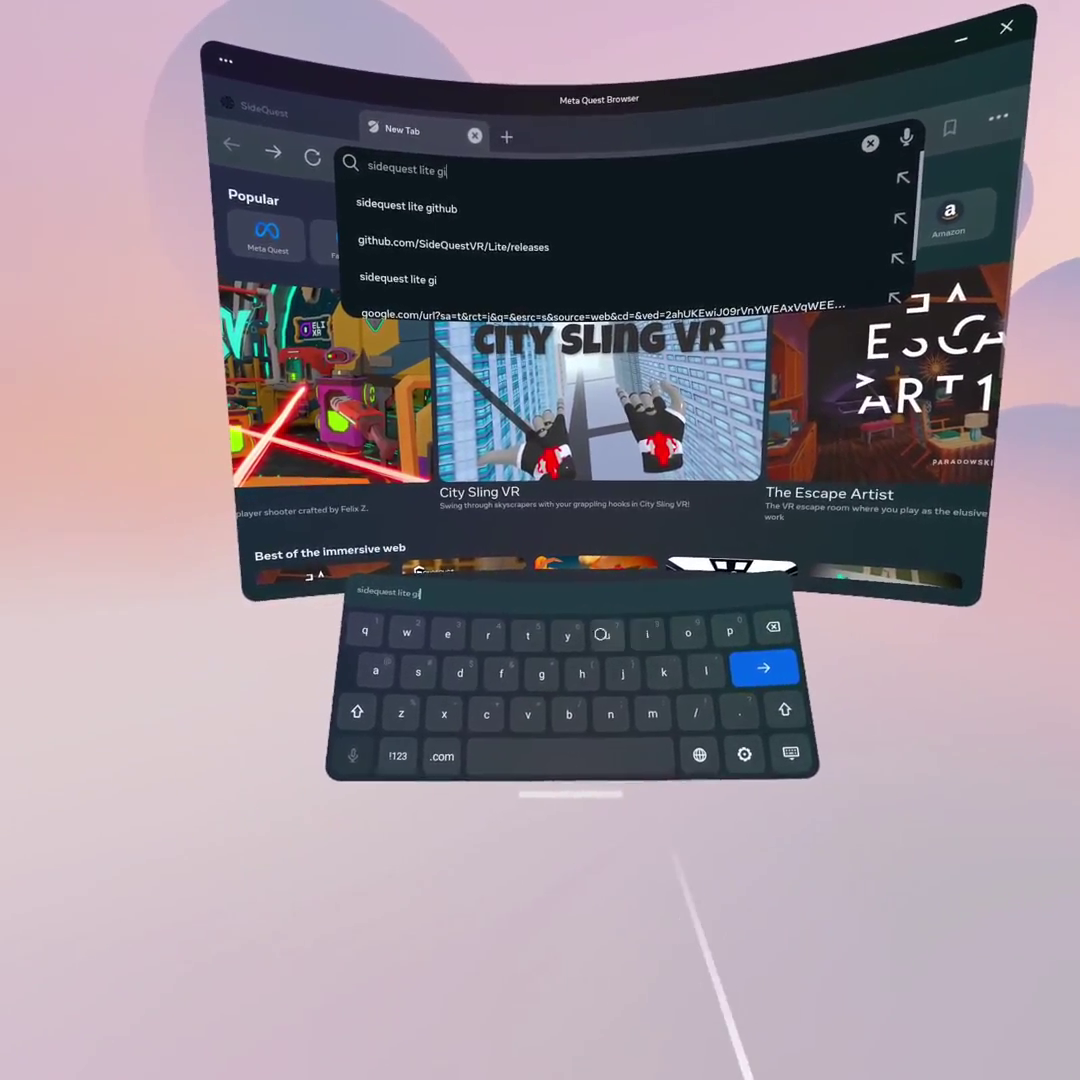
text(t)
text(hub)
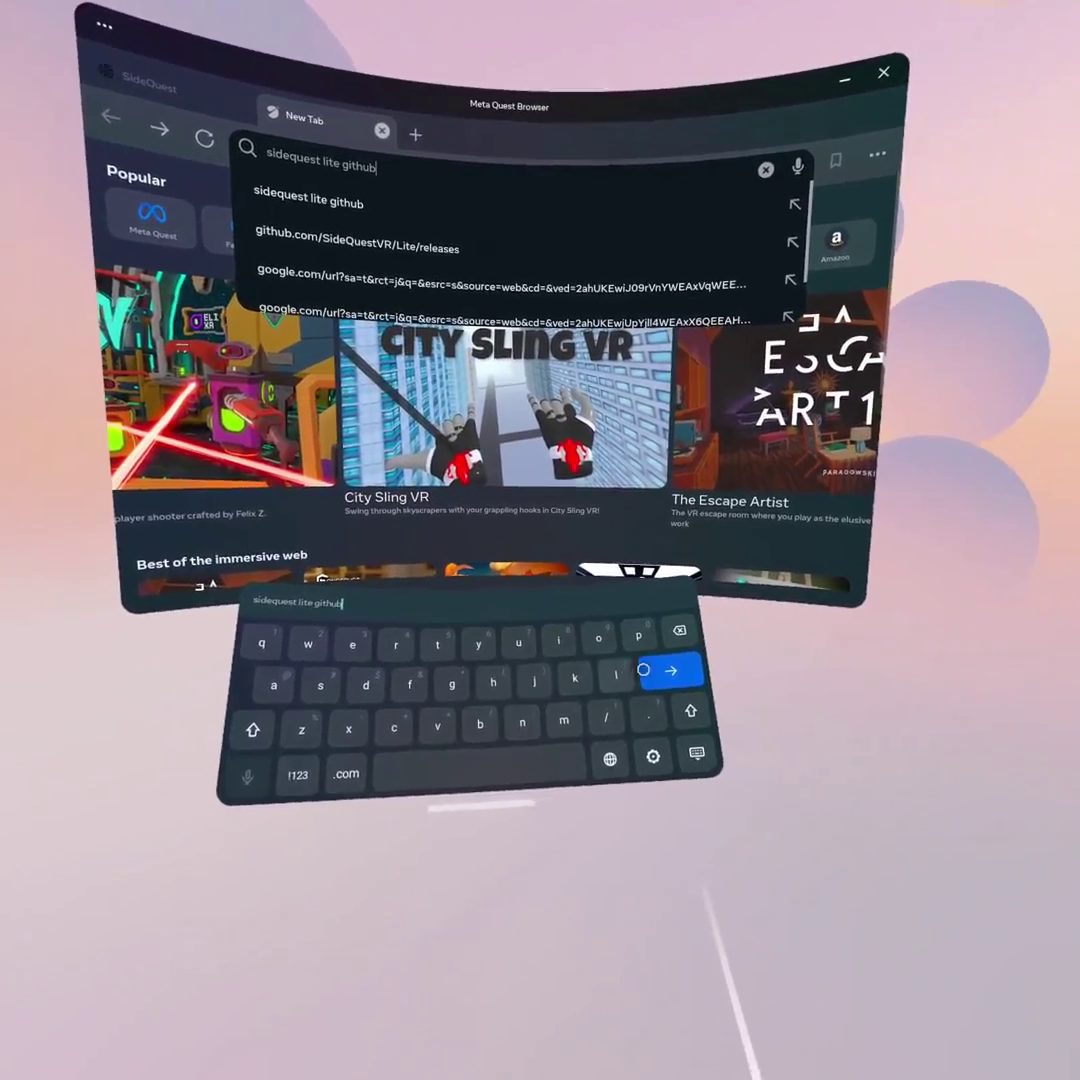
key(Return)
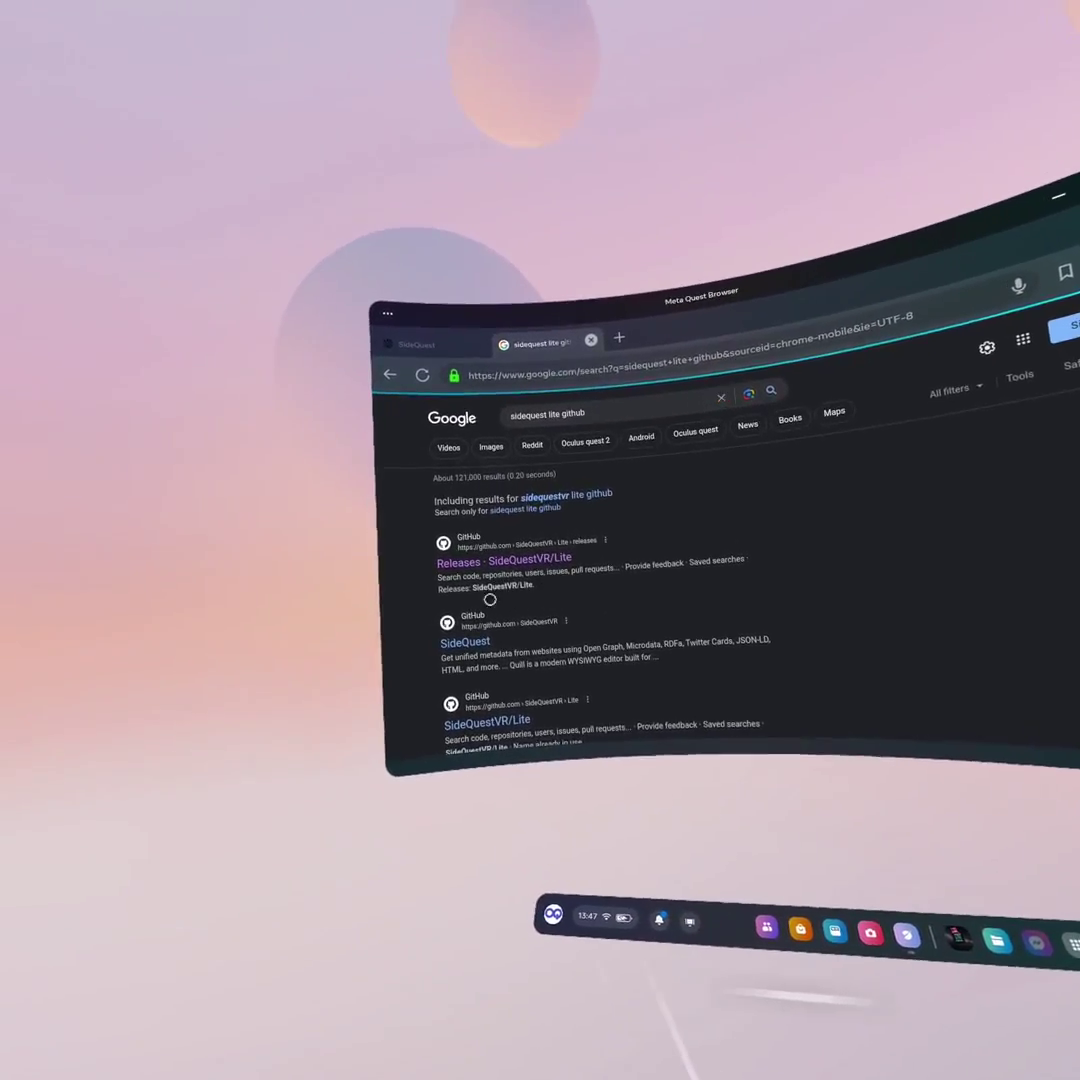
- Download app-release.apk from the SideQuestVR/Lite releases page and confirm it in Downloads
click(452, 545)
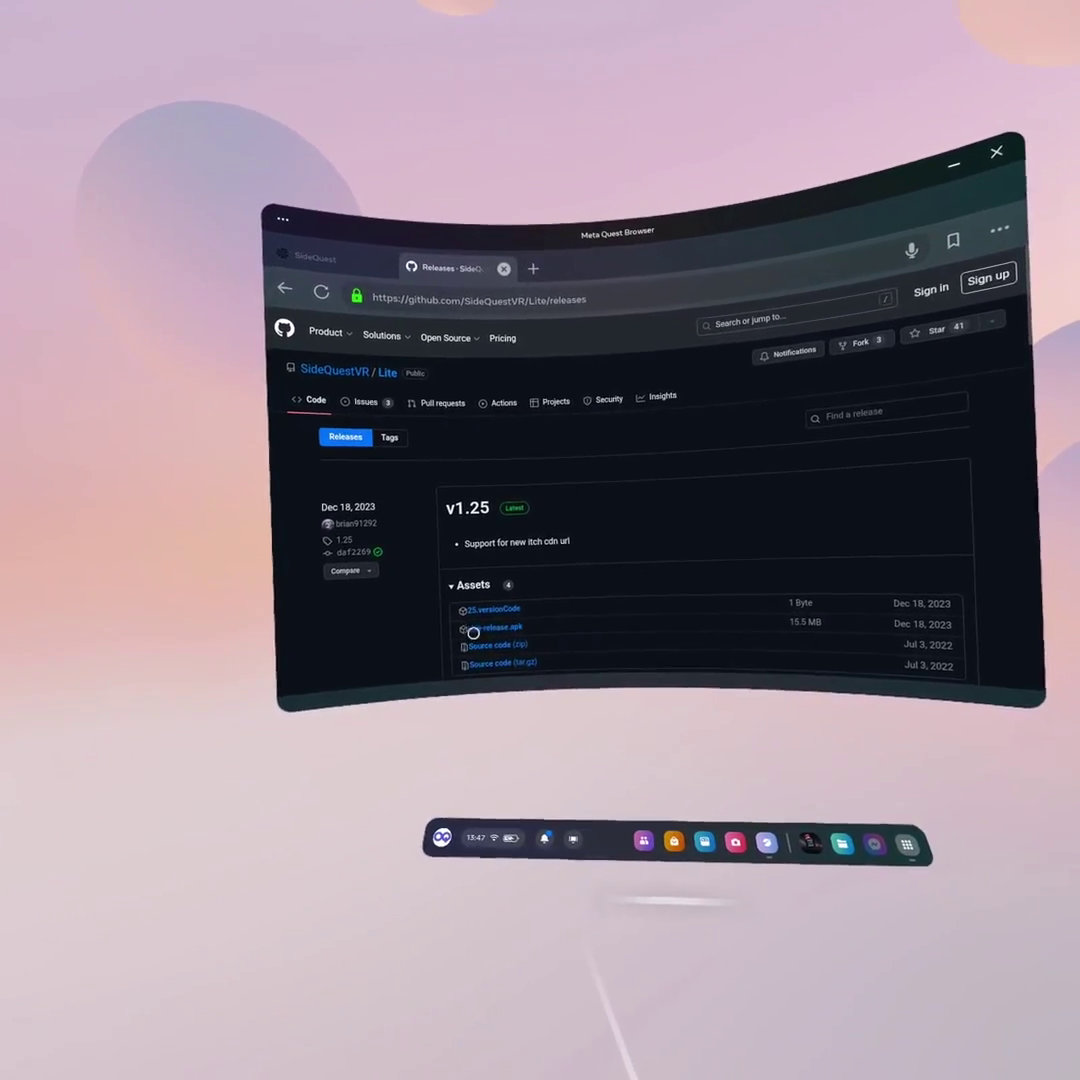
click(503, 634)
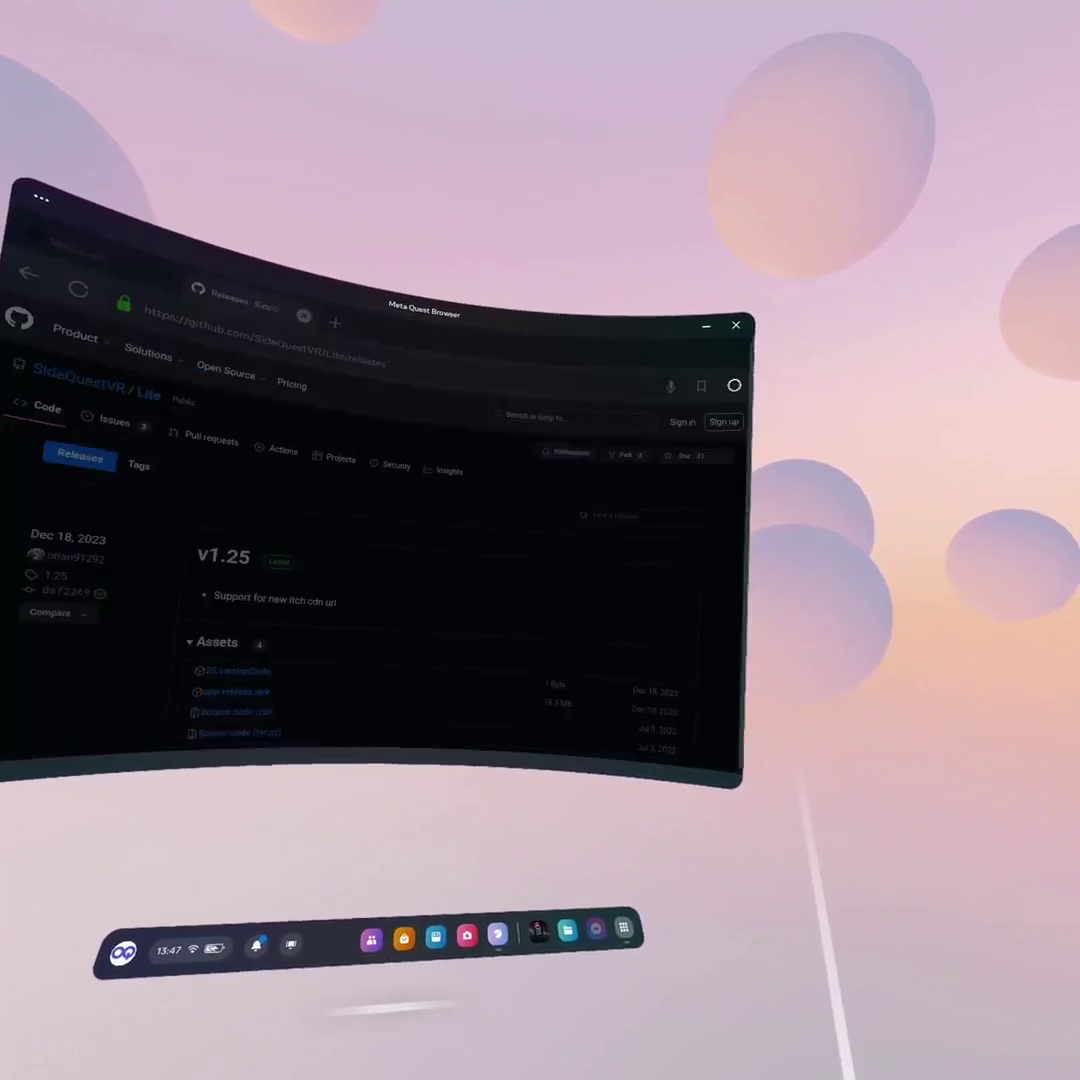
click(745, 383)
click(685, 521)
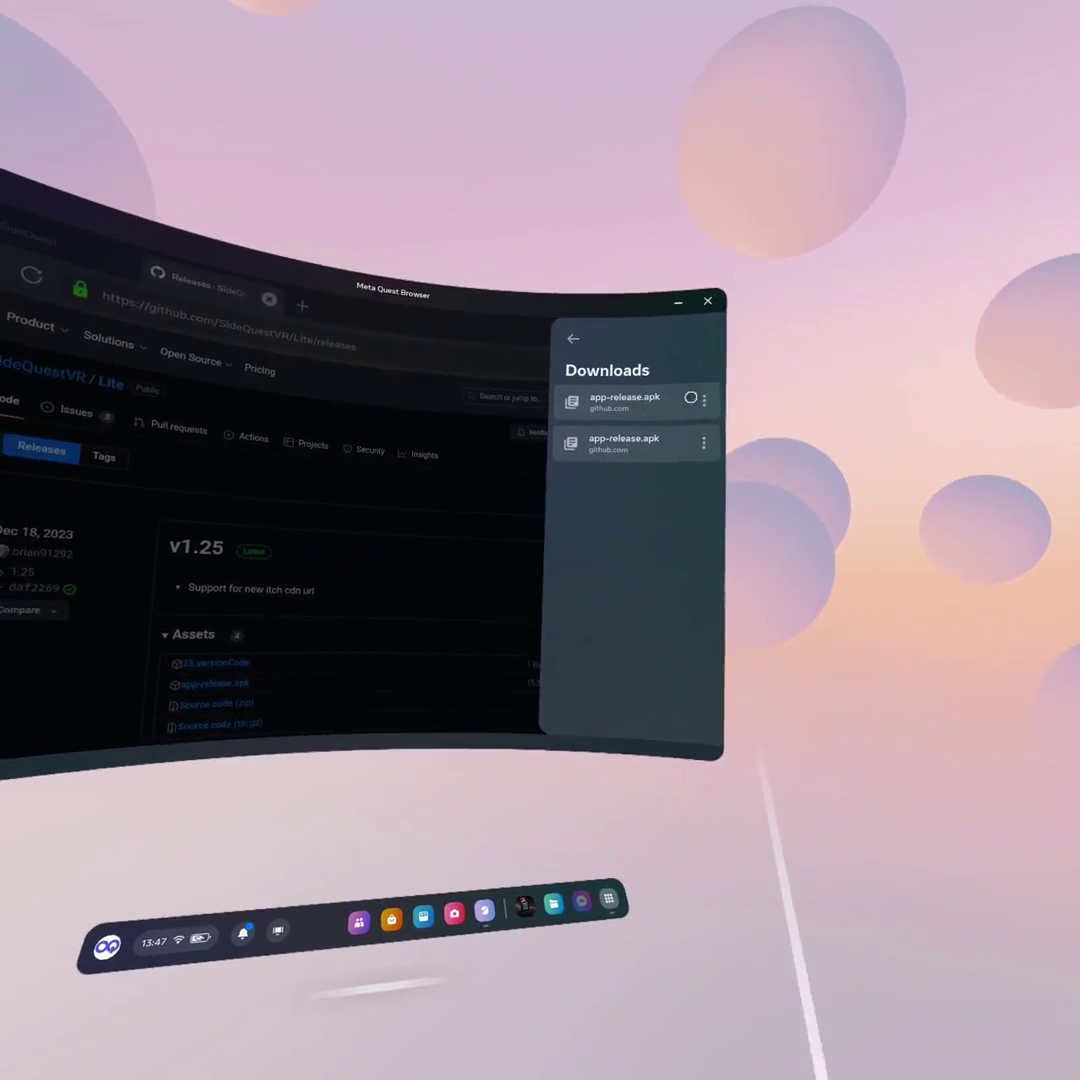
- Switch to the SideQuest website tab and shift the browser window to the left
click(634, 357)
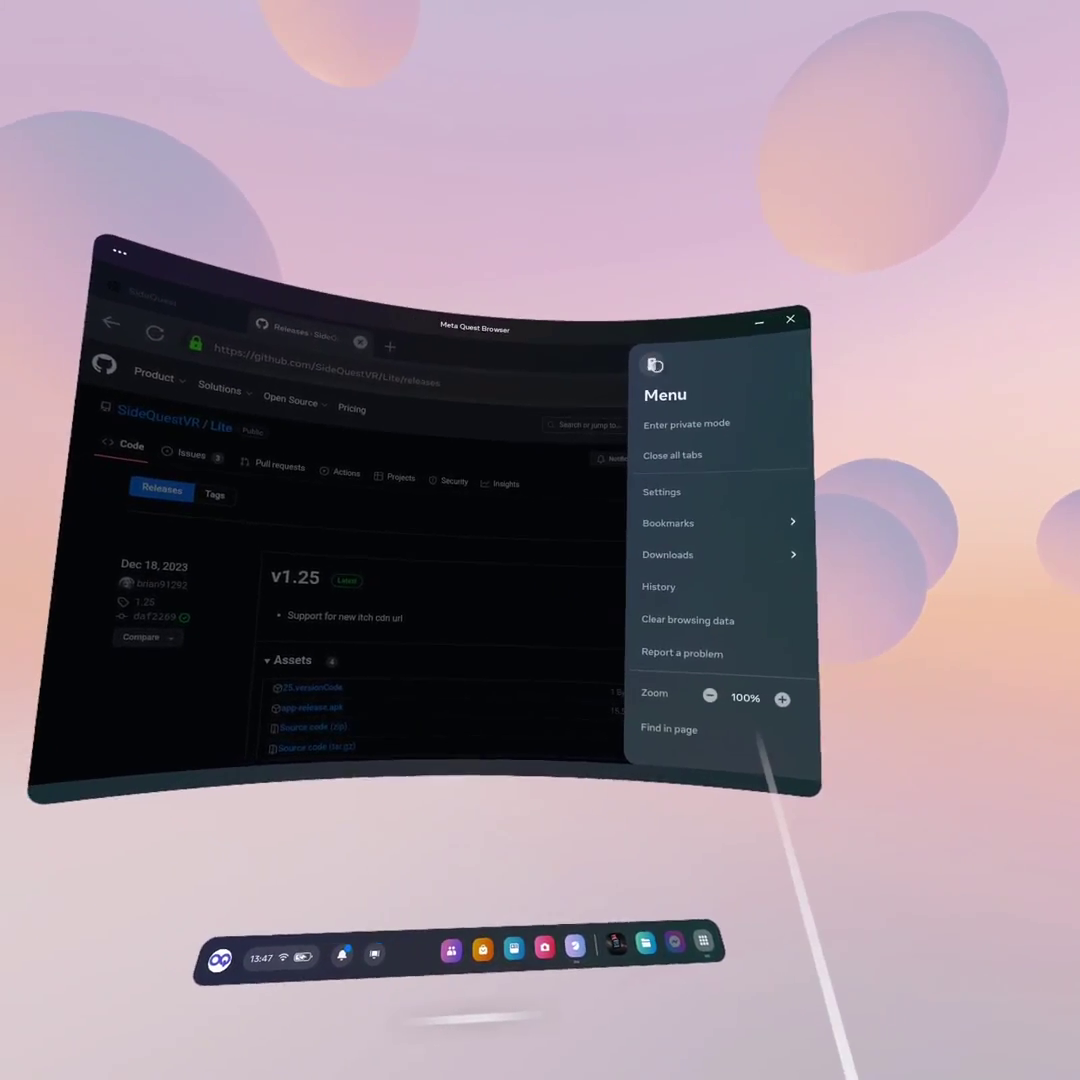
click(568, 364)
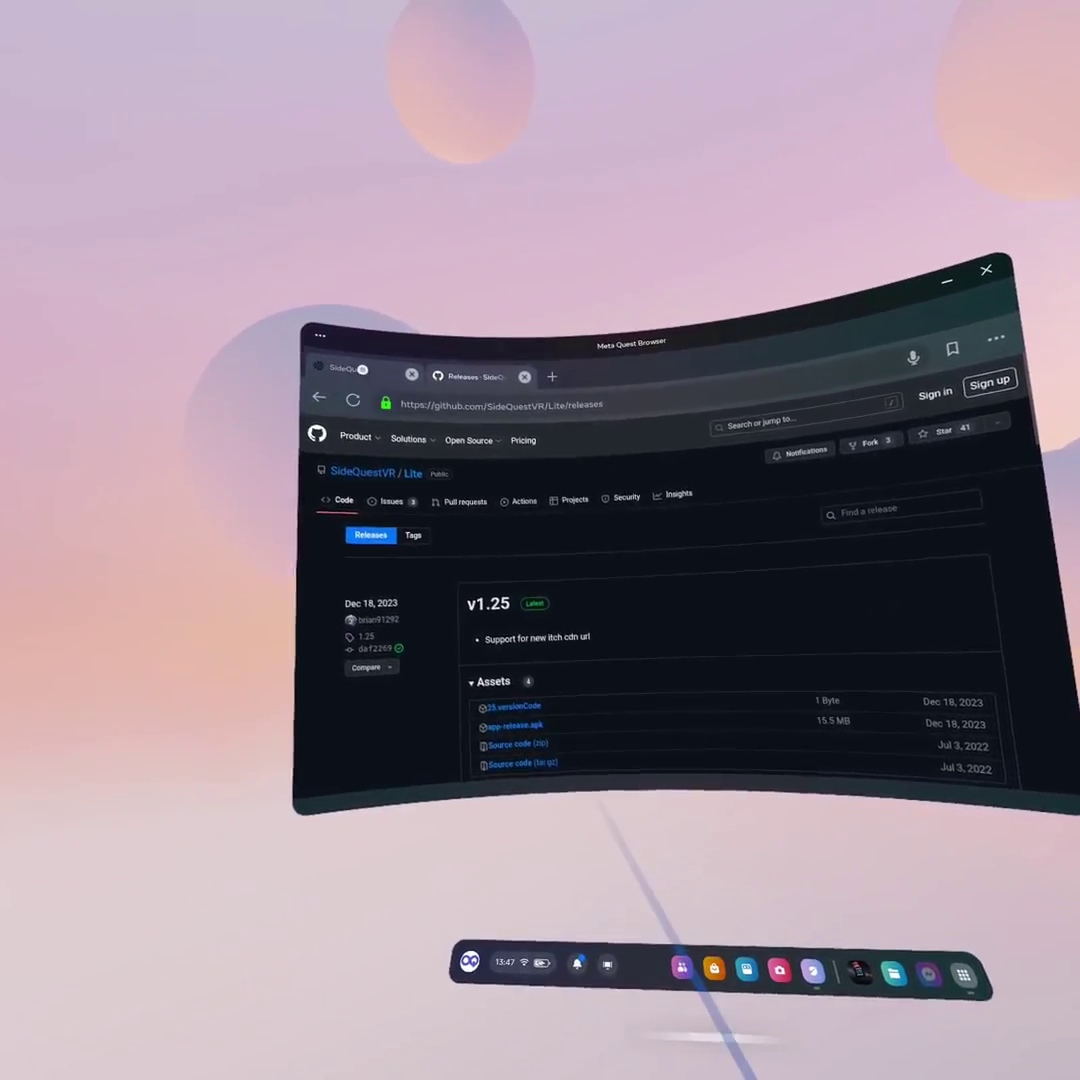
click(356, 368)
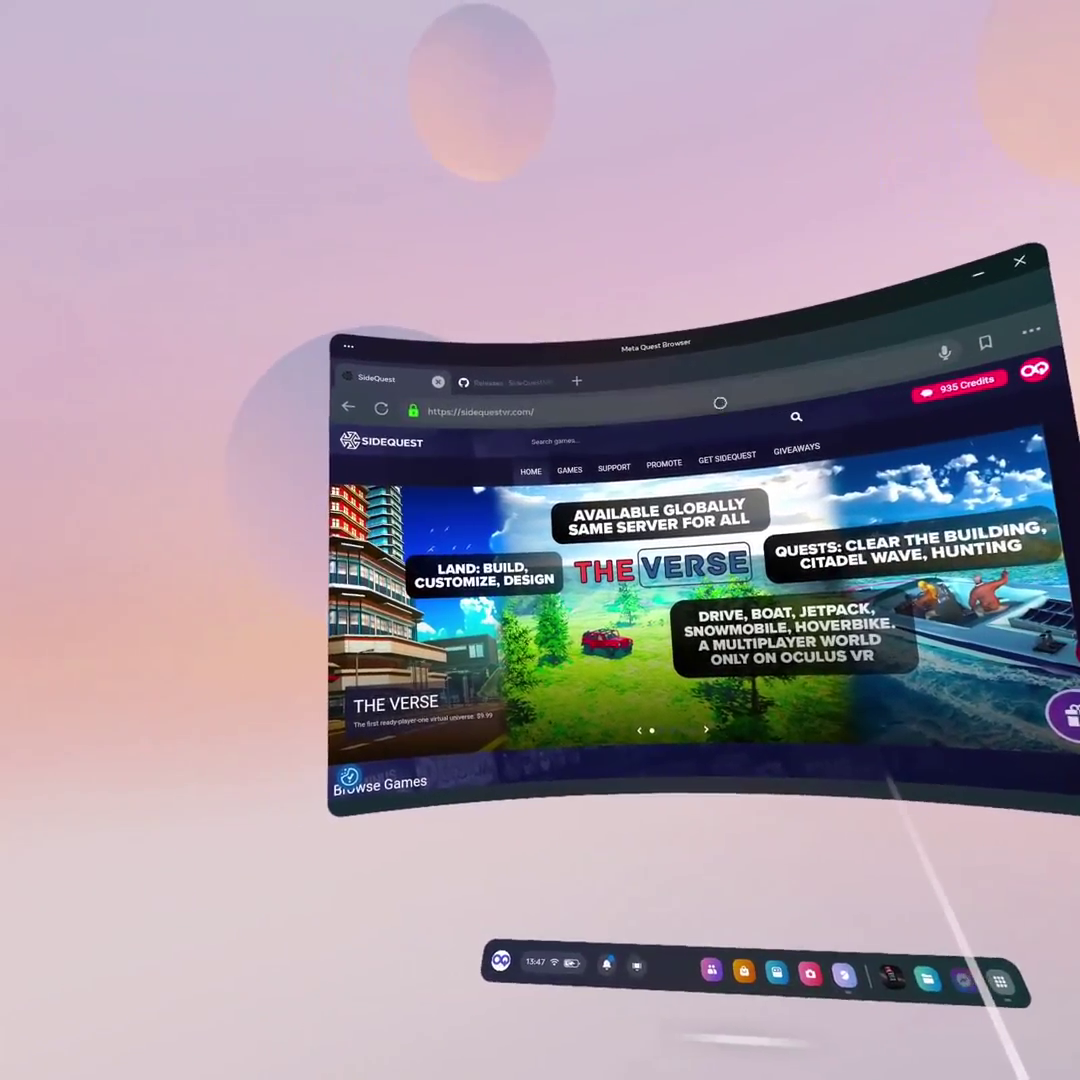
drag(588, 354, 242, 261)
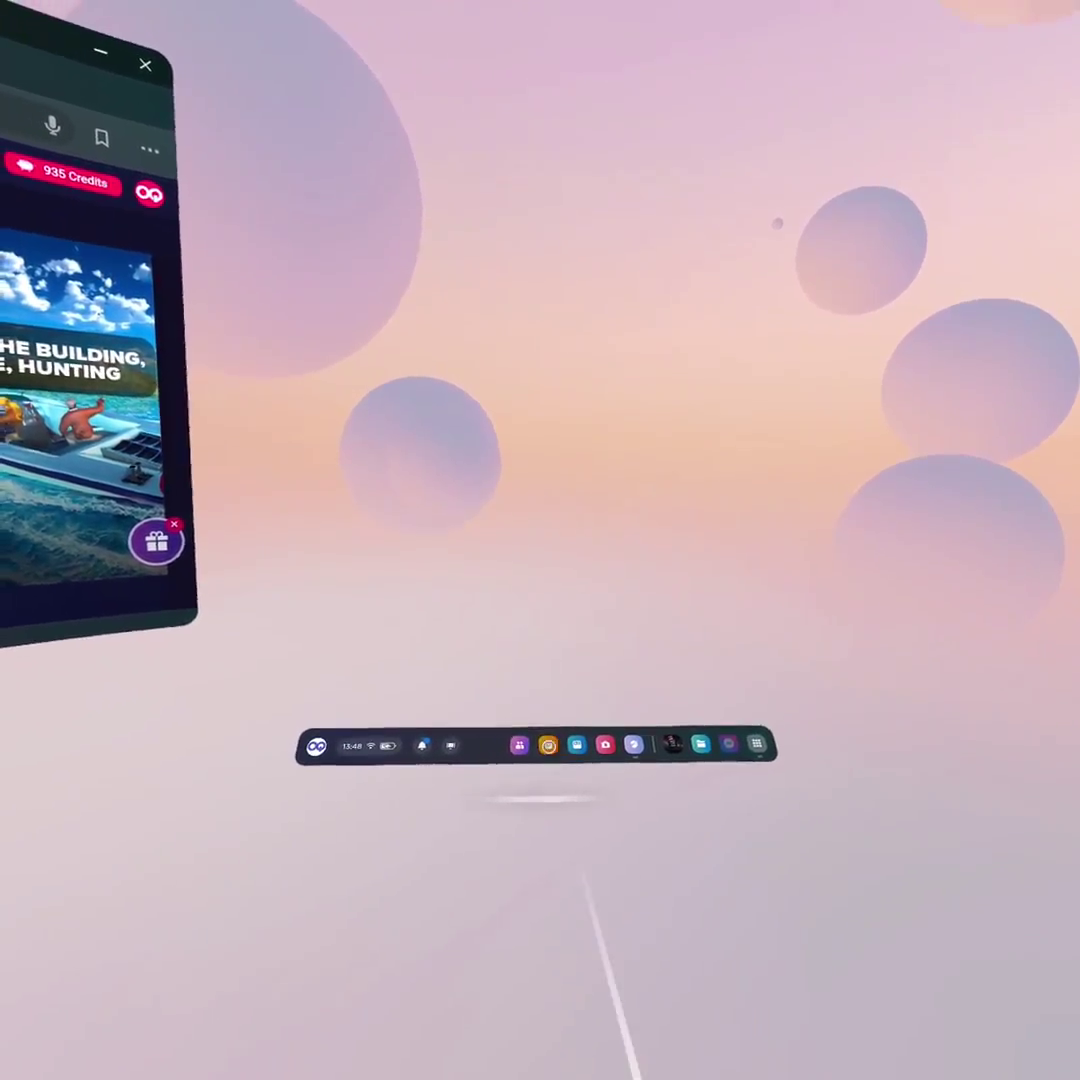
- Open Mobile VR Station from recent Store searches and acknowledge the App Lab notice
click(542, 721)
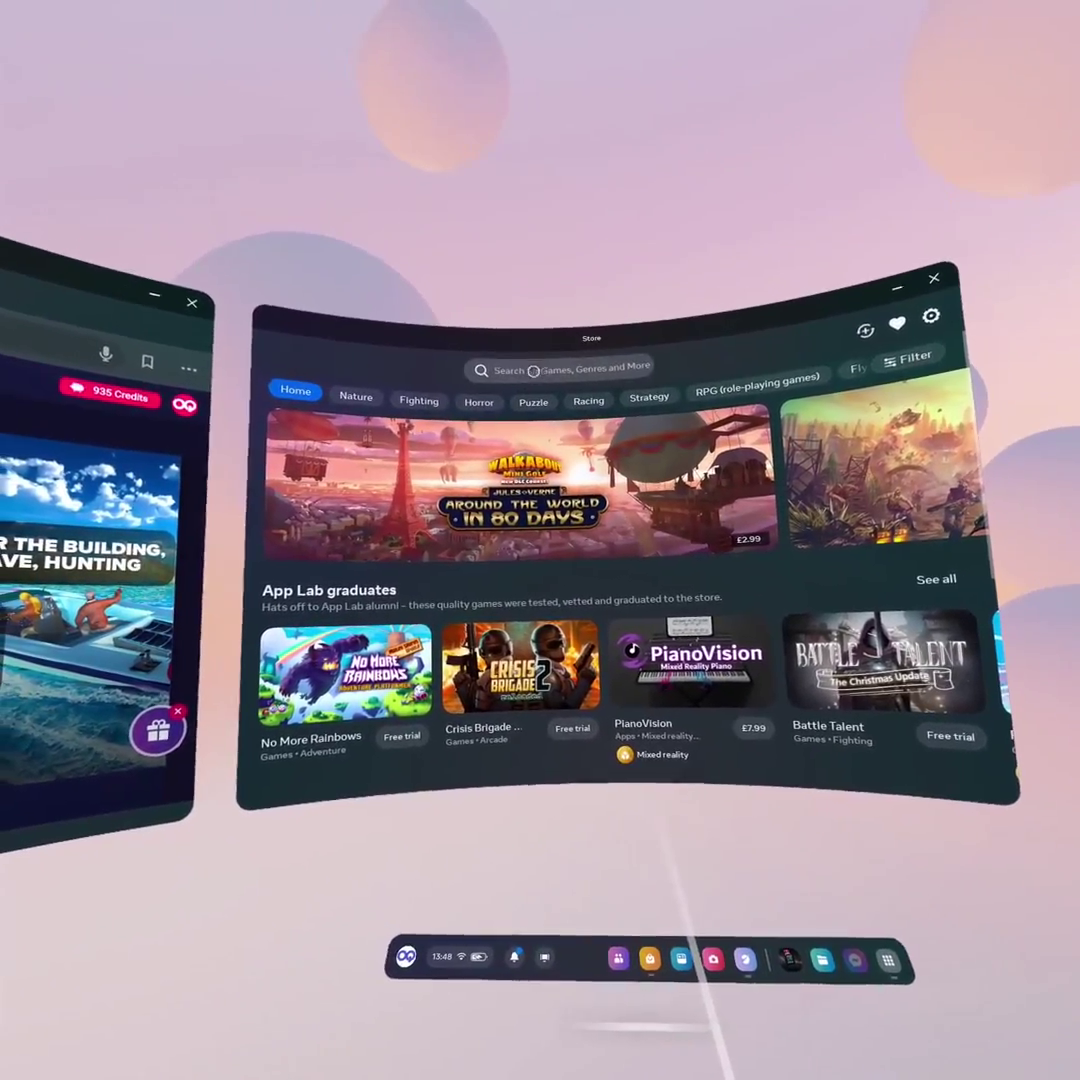
click(555, 358)
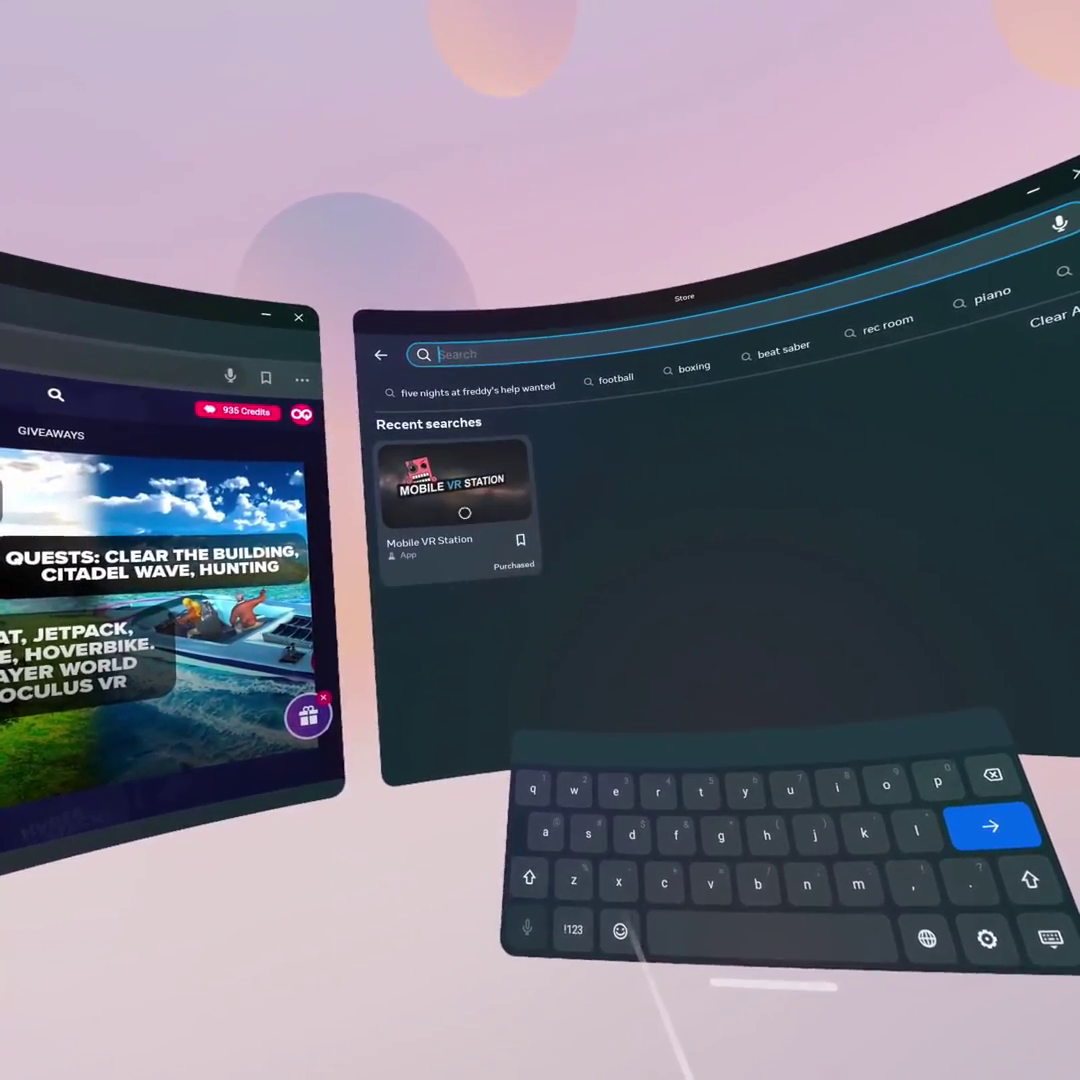
click(448, 446)
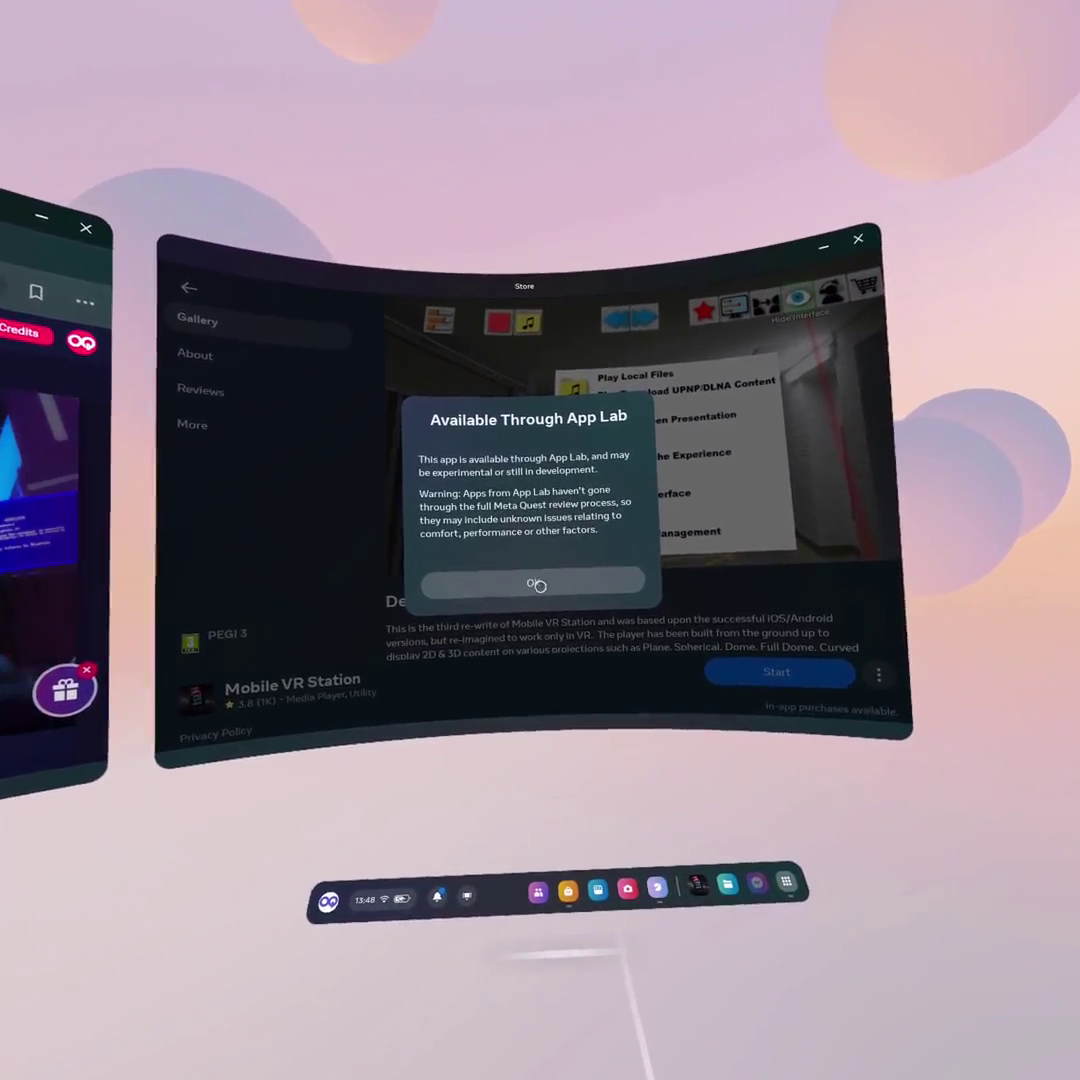
click(533, 587)
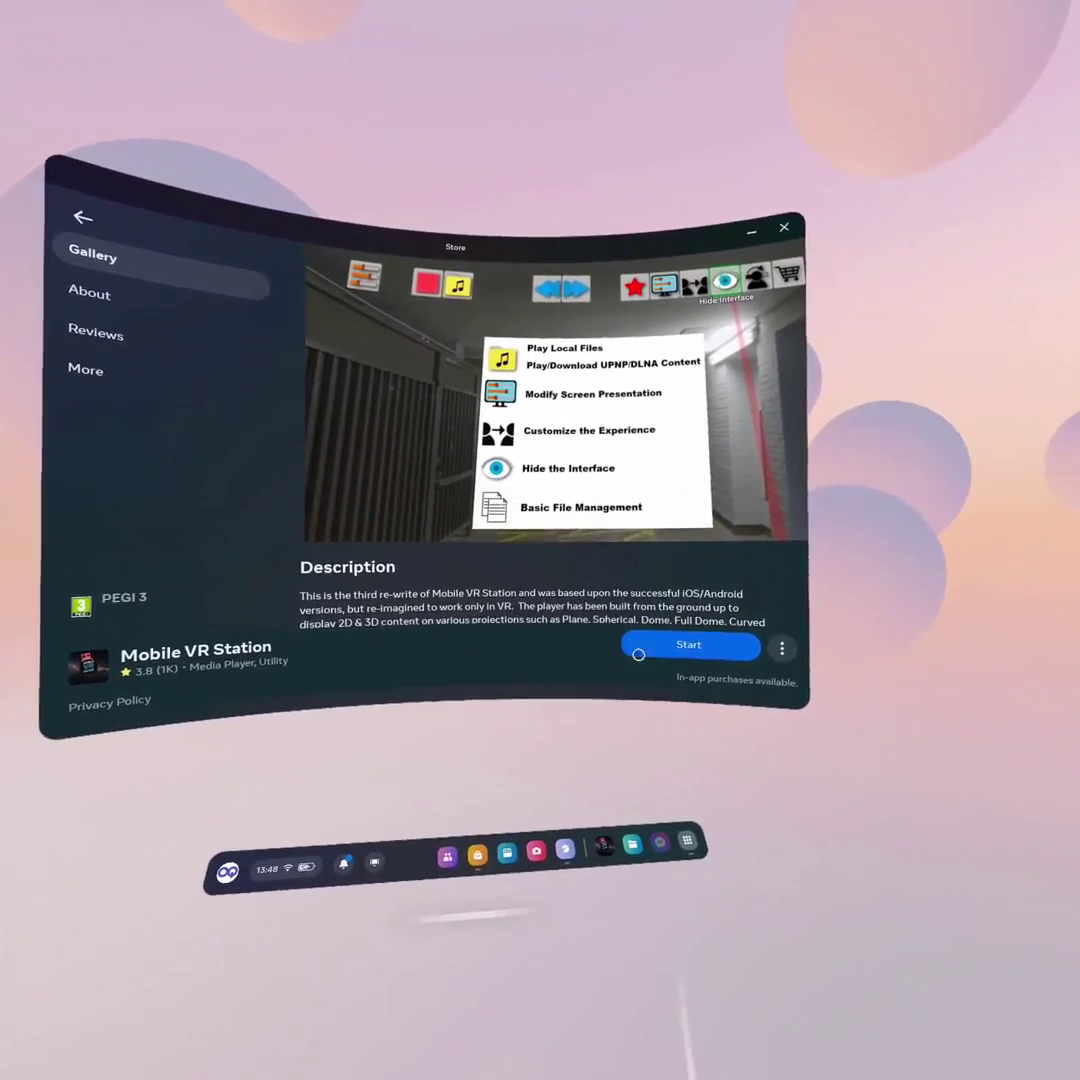
- Install SideQuest from Download/app-release.apk via Mobile VR Station, then close the Files window
click(675, 637)
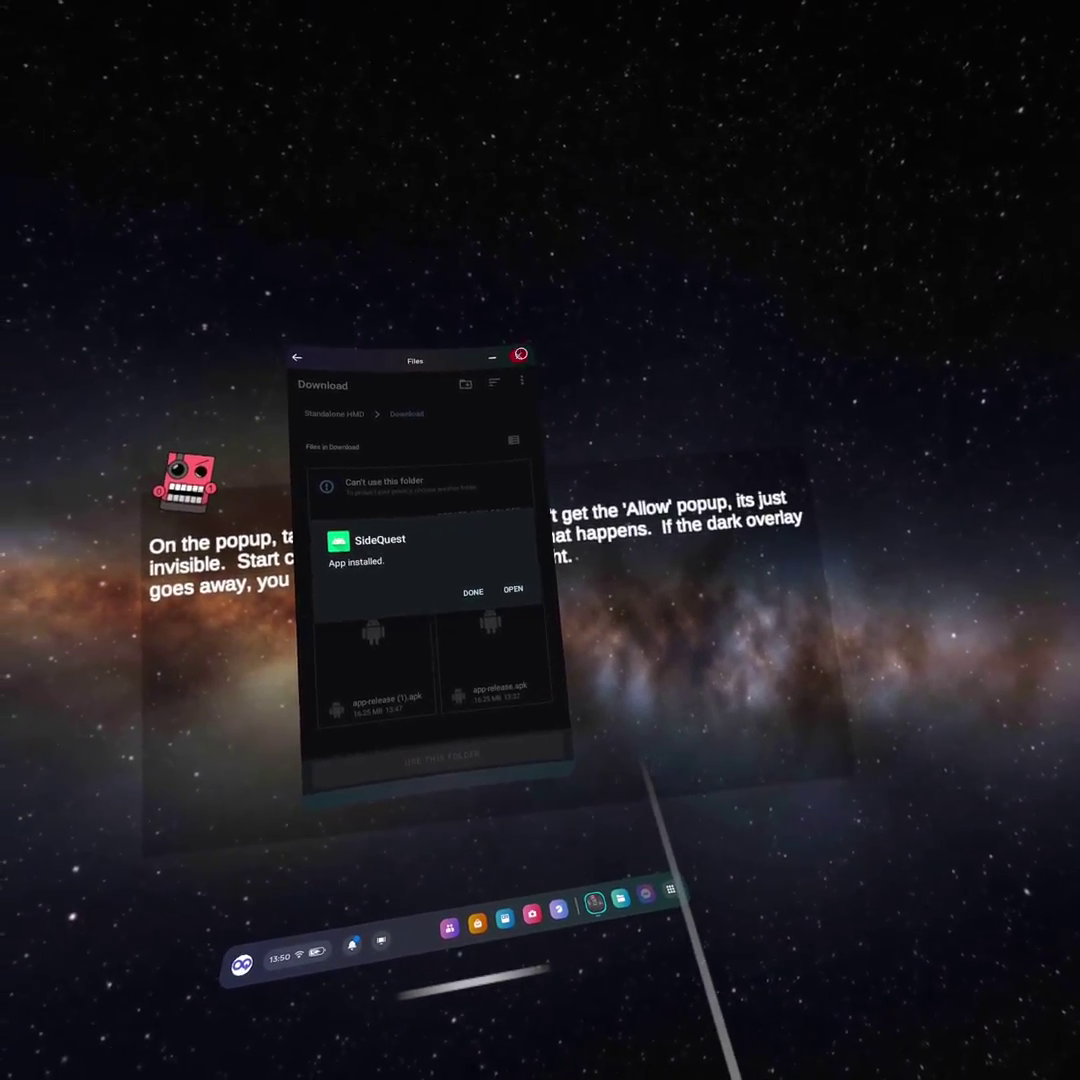
click(554, 325)
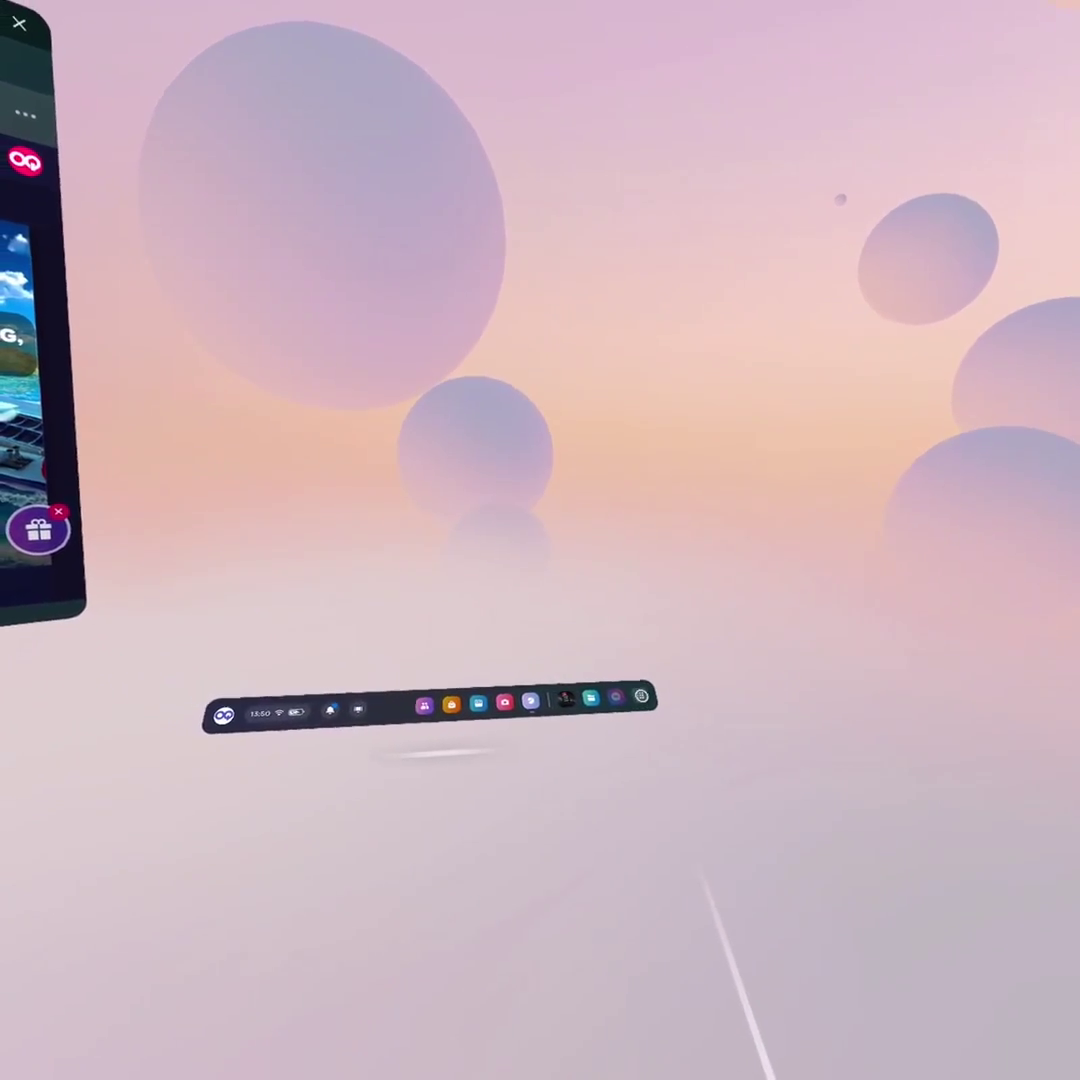
- Filter the Library to Unknown sources and launch SideQuest
click(641, 696)
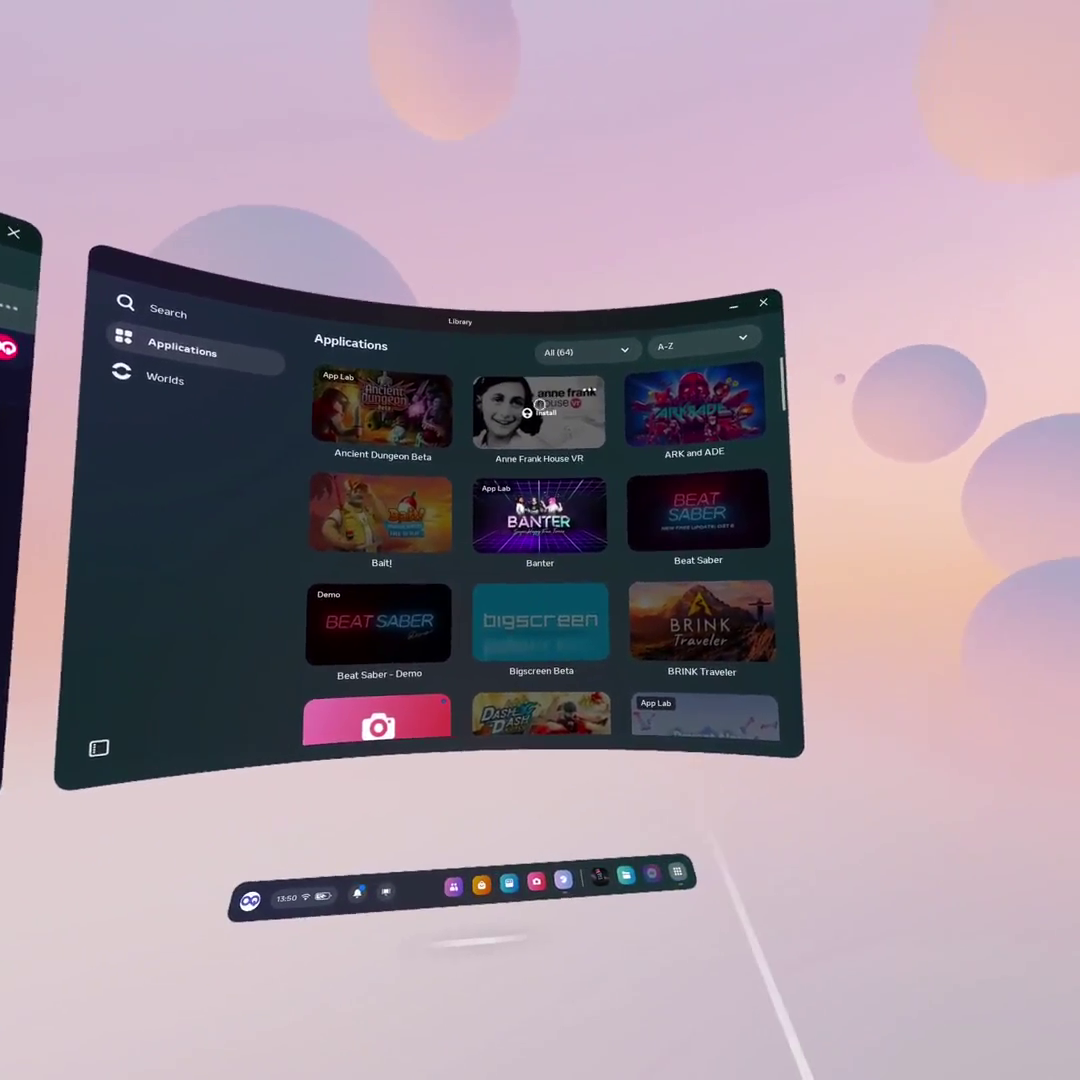
click(549, 361)
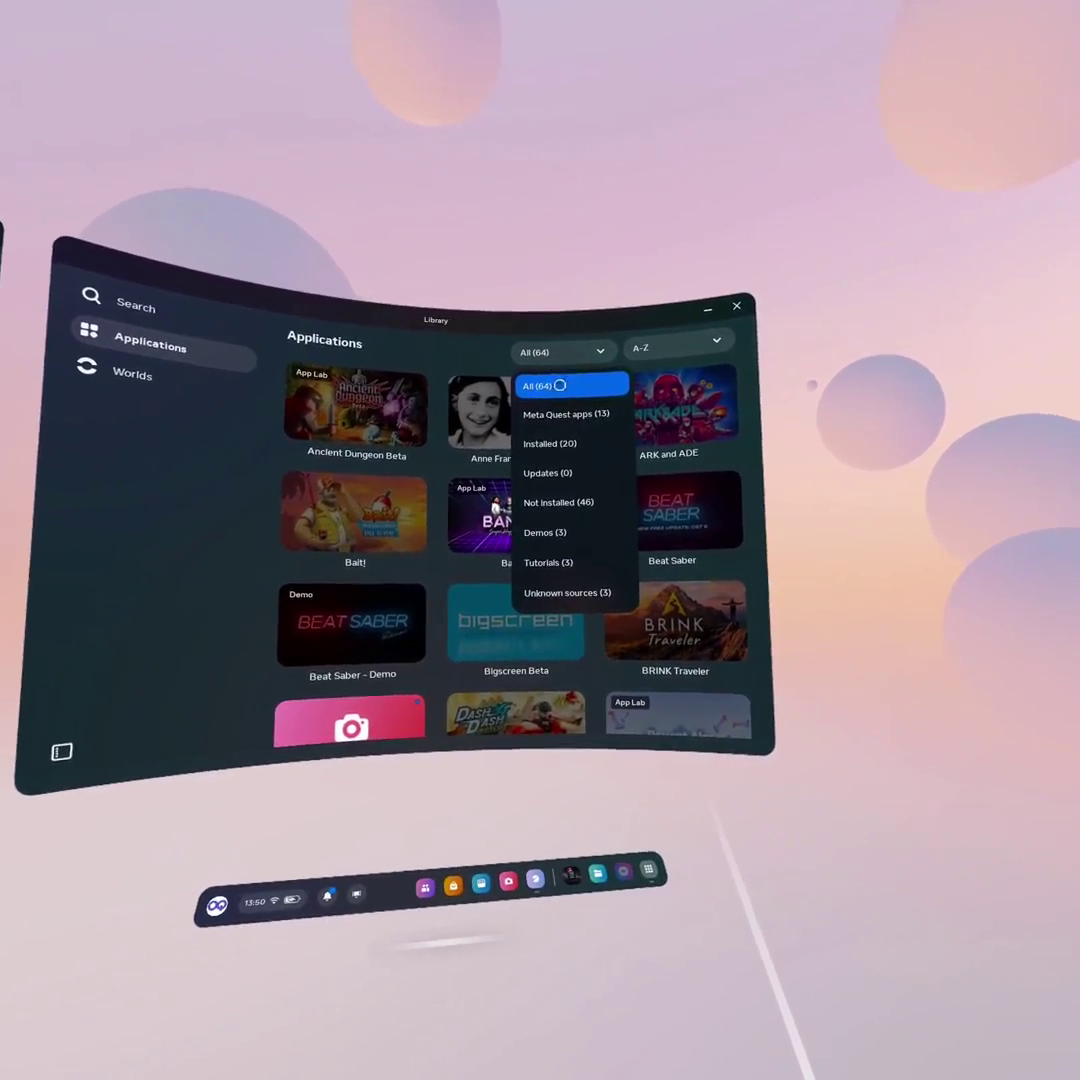
click(567, 558)
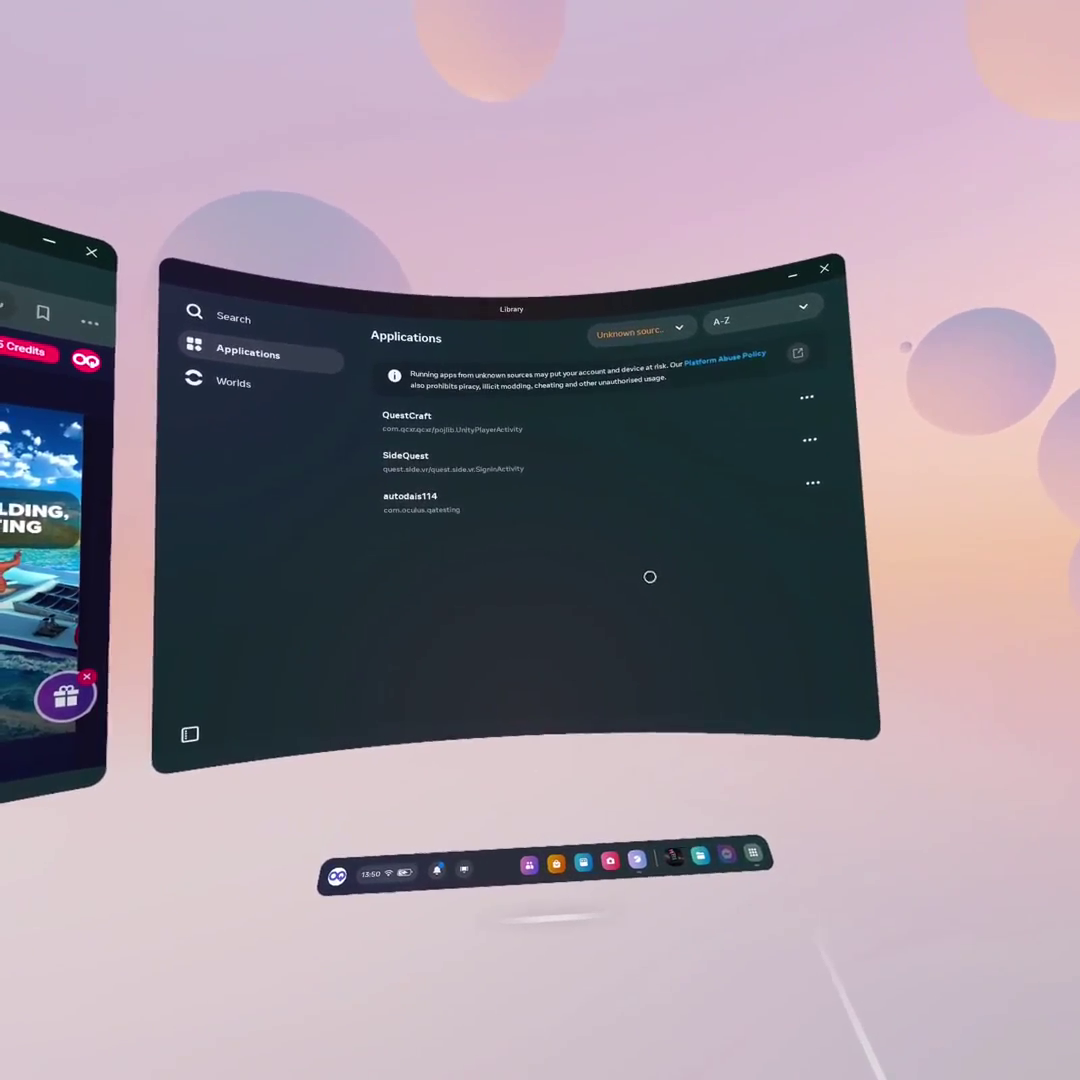
click(522, 464)
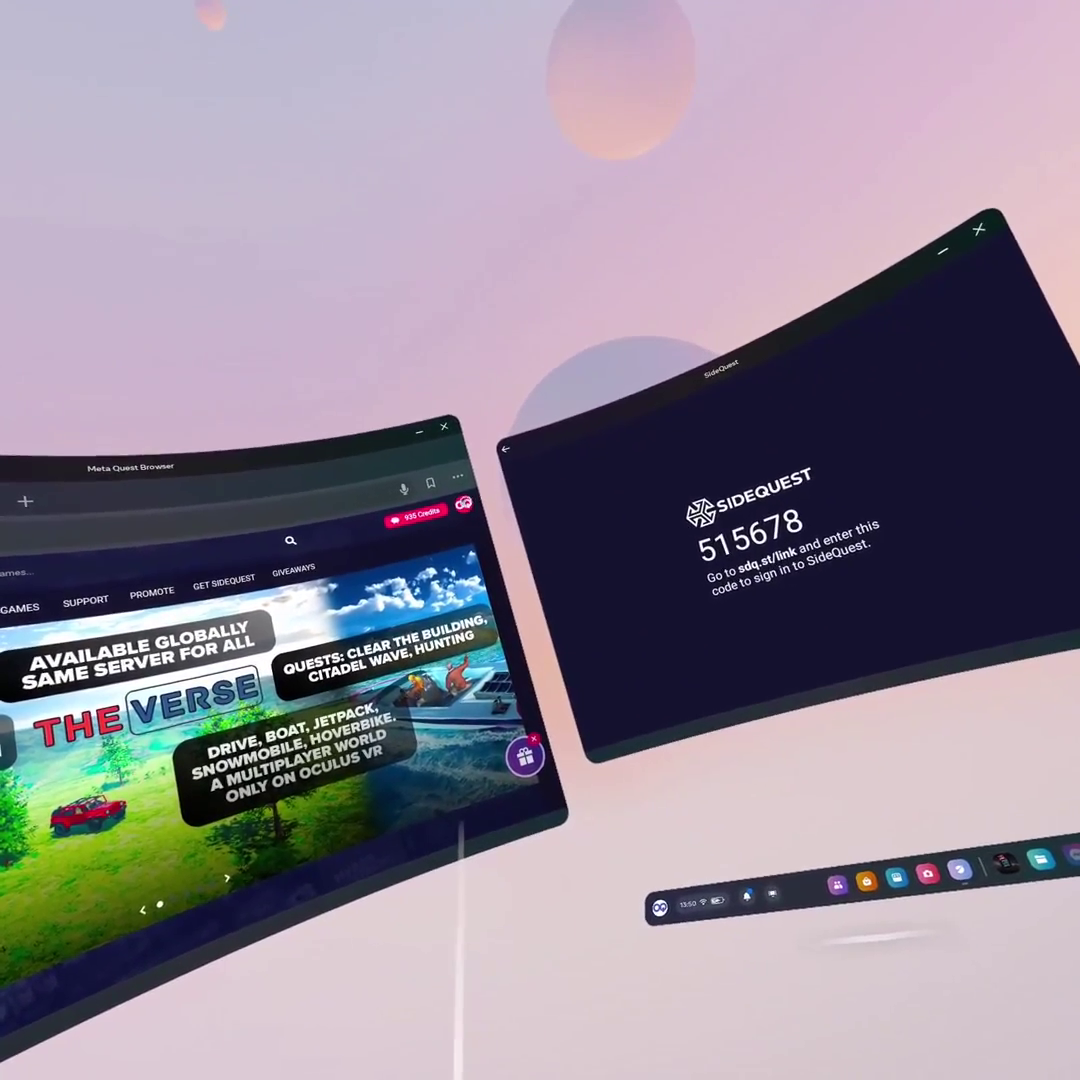
- Go to Link My SideQuest from the account menu and enter the headset's six-digit code
click(463, 503)
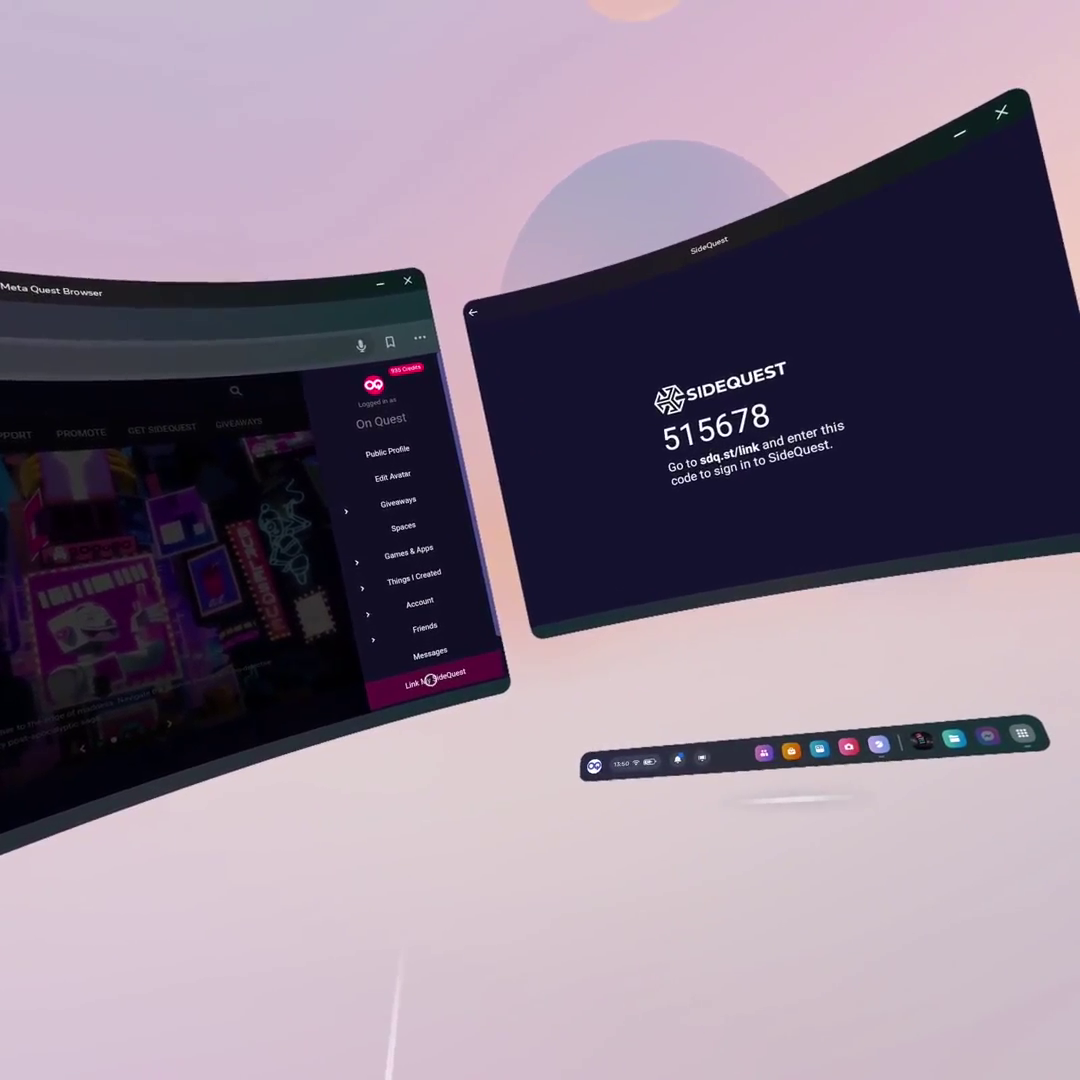
click(430, 680)
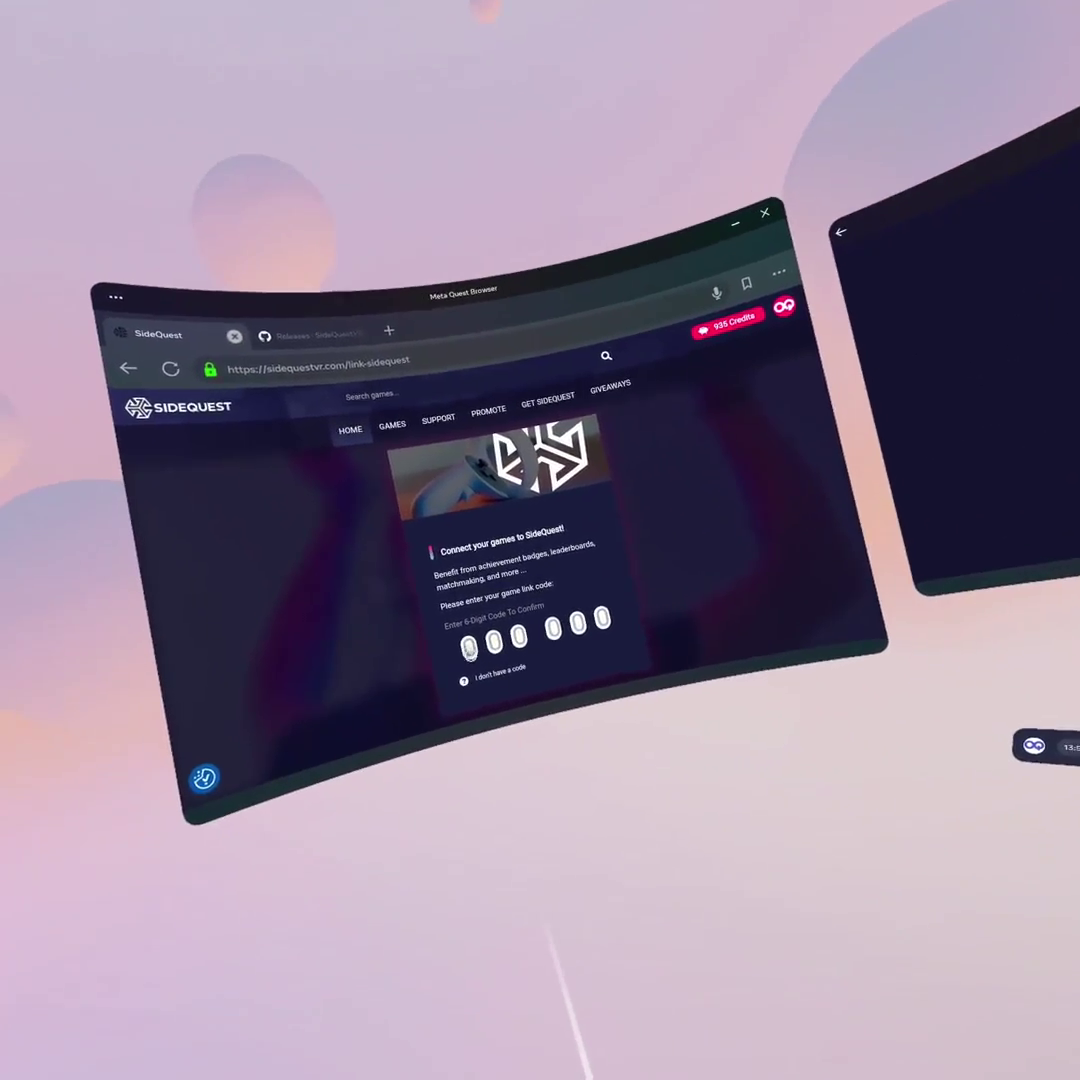
click(469, 648)
click(497, 697)
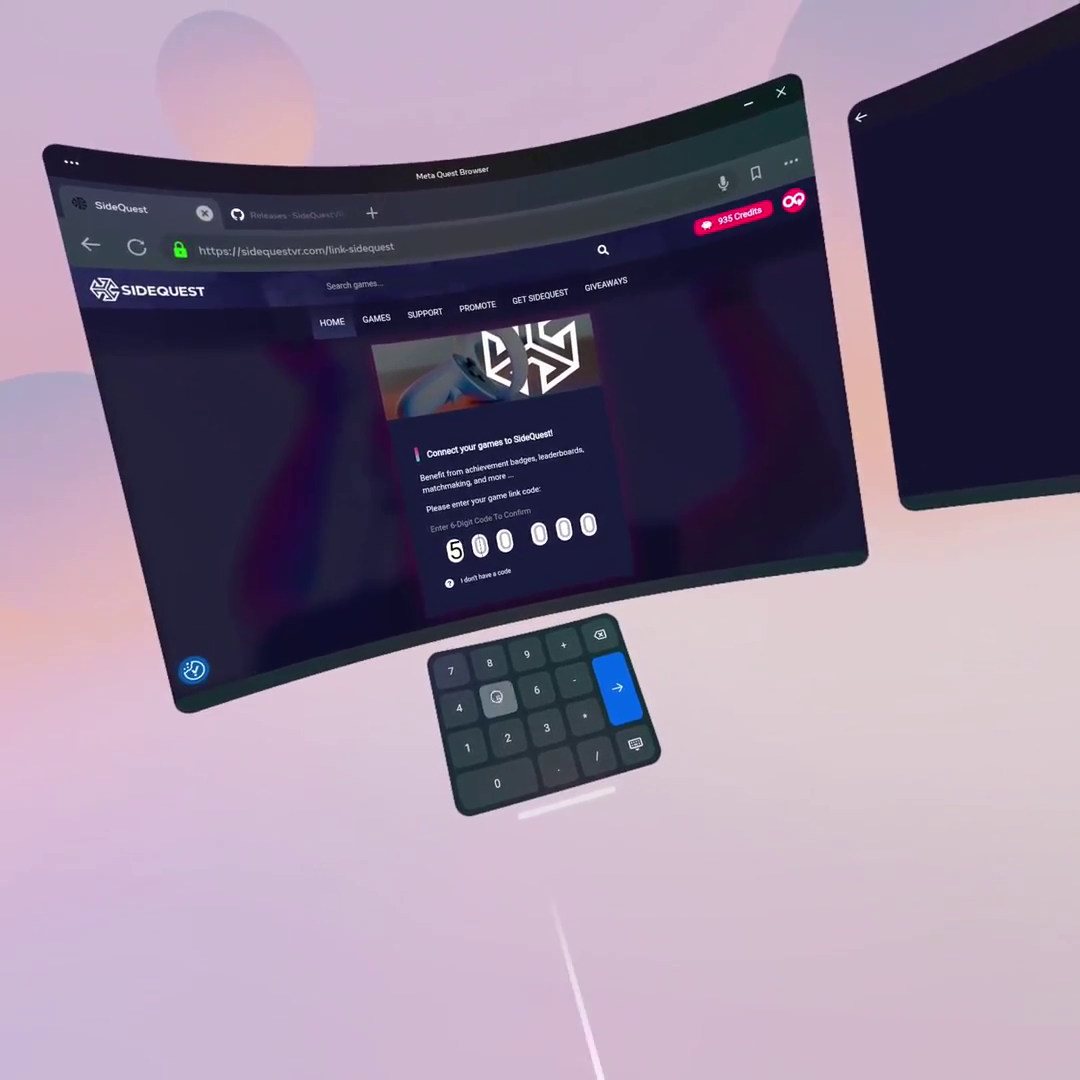
click(467, 747)
click(497, 697)
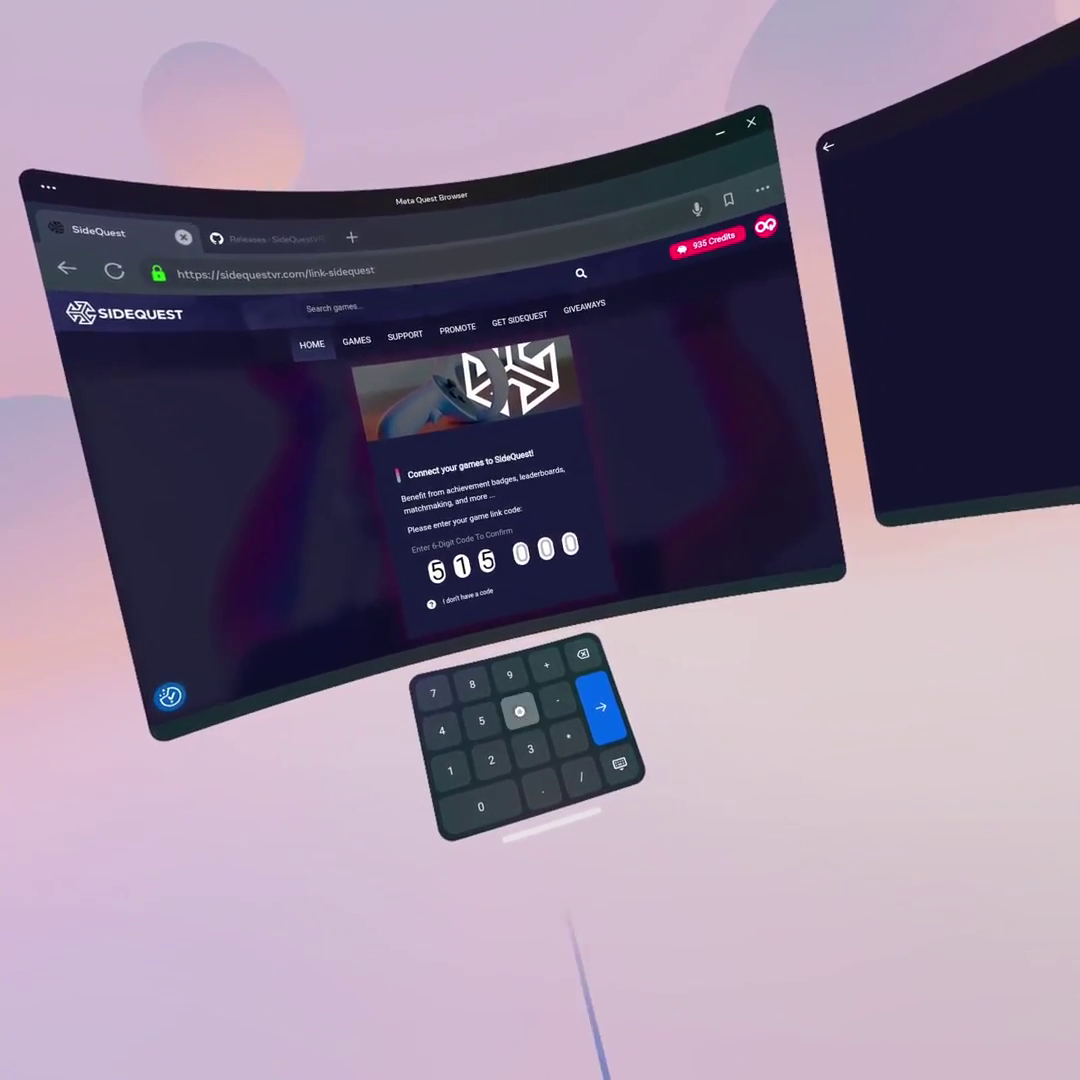
click(519, 711)
click(433, 693)
click(472, 684)
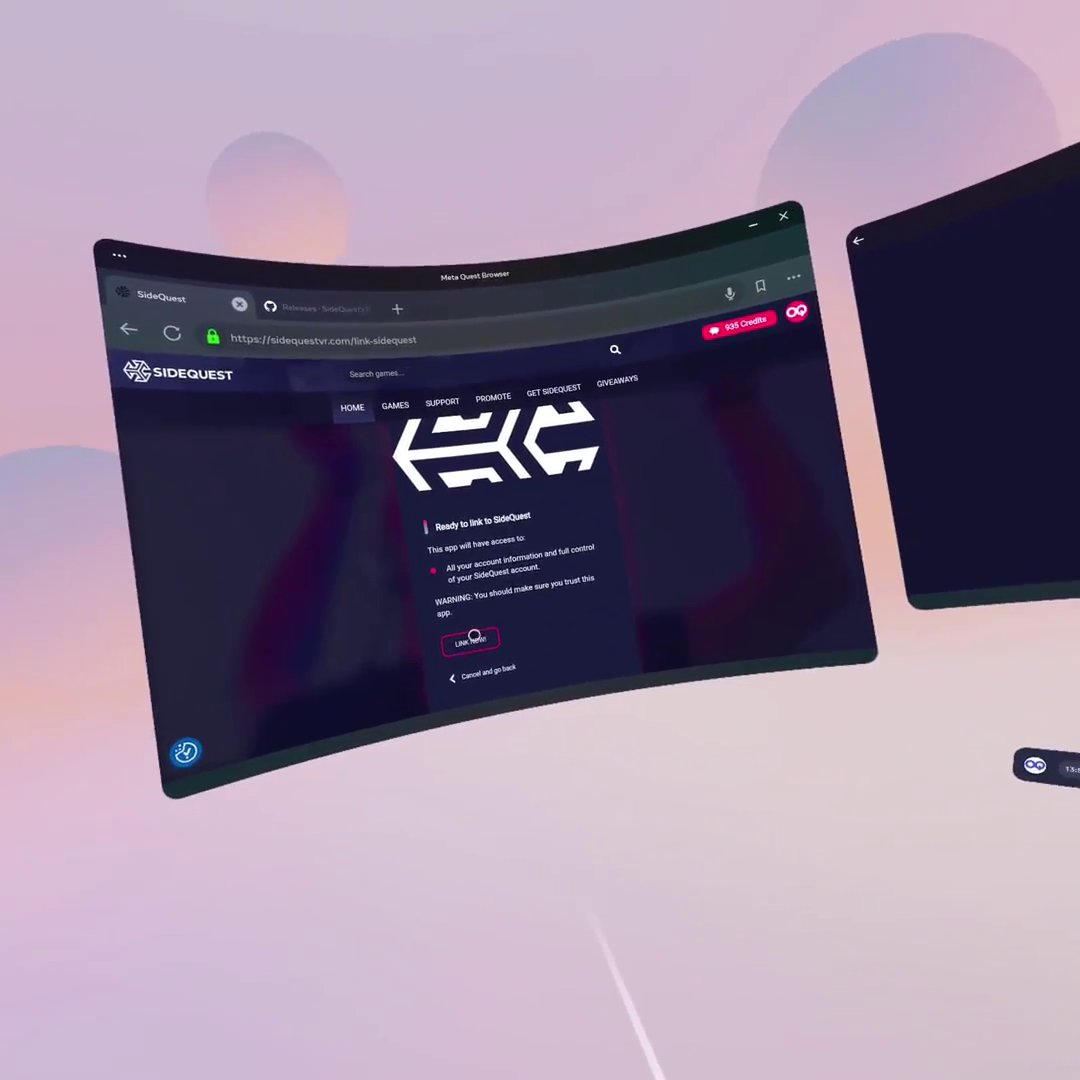
- Confirm LINK NOW on the website and allow SideQuest access to photos and media
click(474, 637)
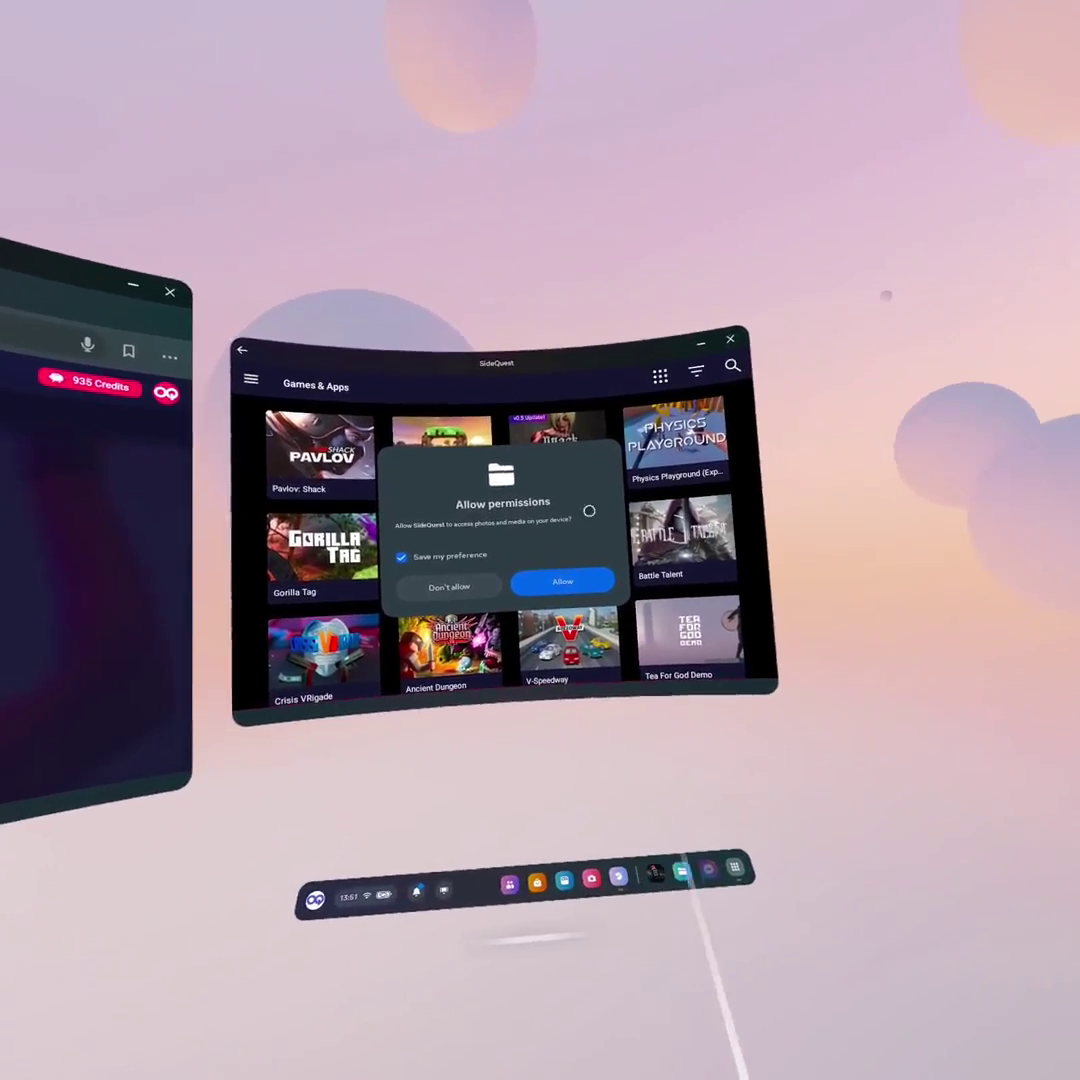
click(561, 561)
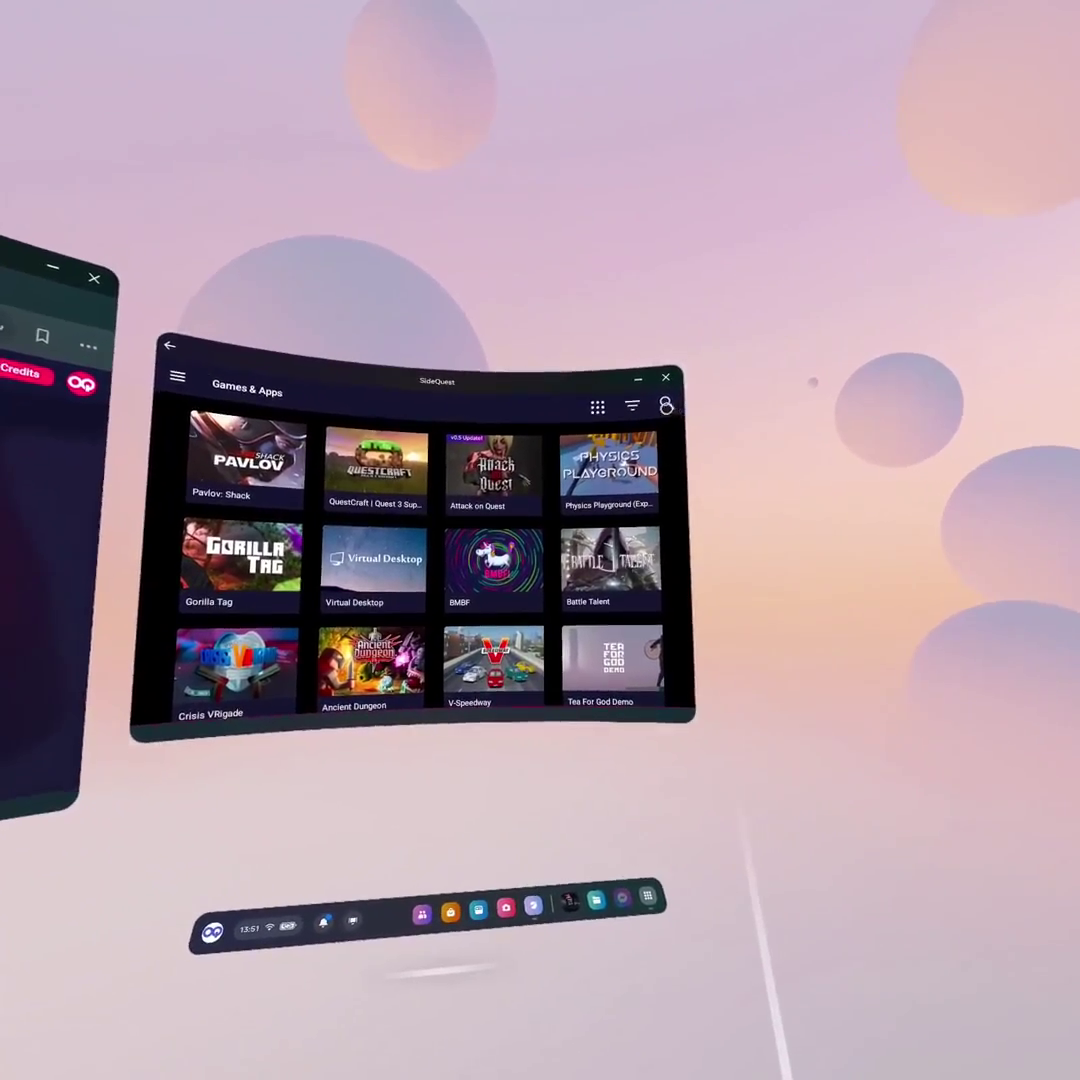
- Search SideQuest for 'qavs' and open the QuestAppVersionSwitcher result
click(696, 404)
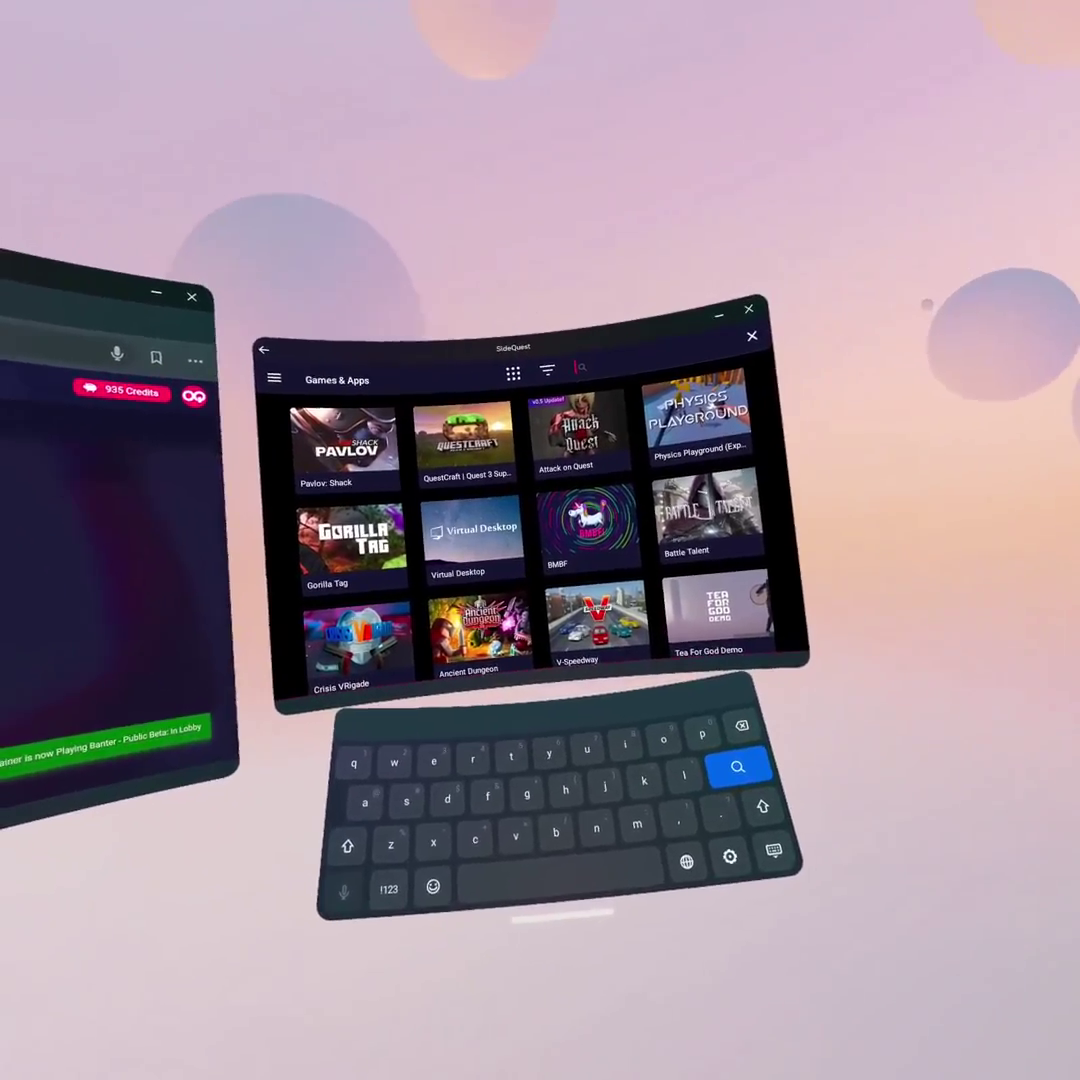
text(q)
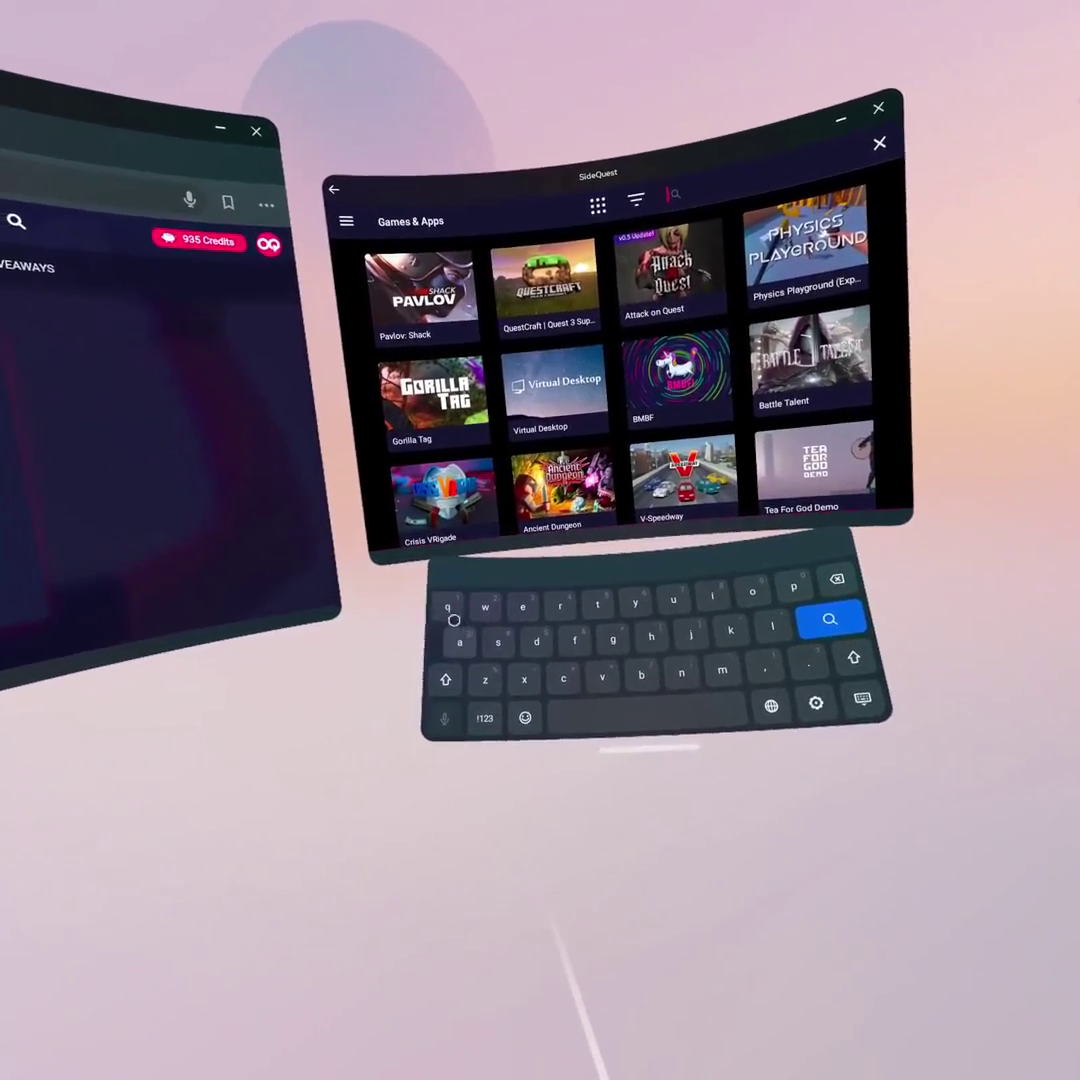
text(av)
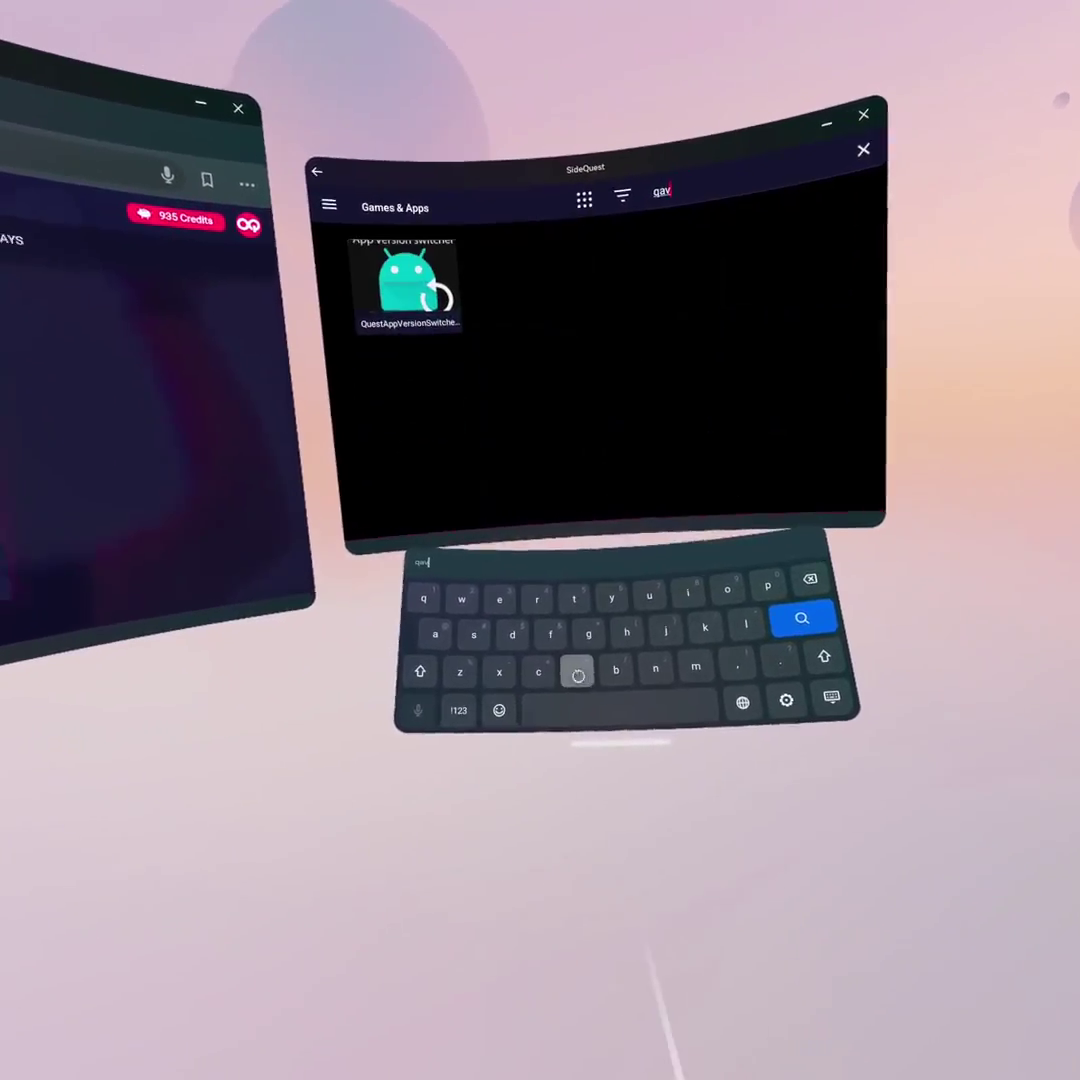
text(s)
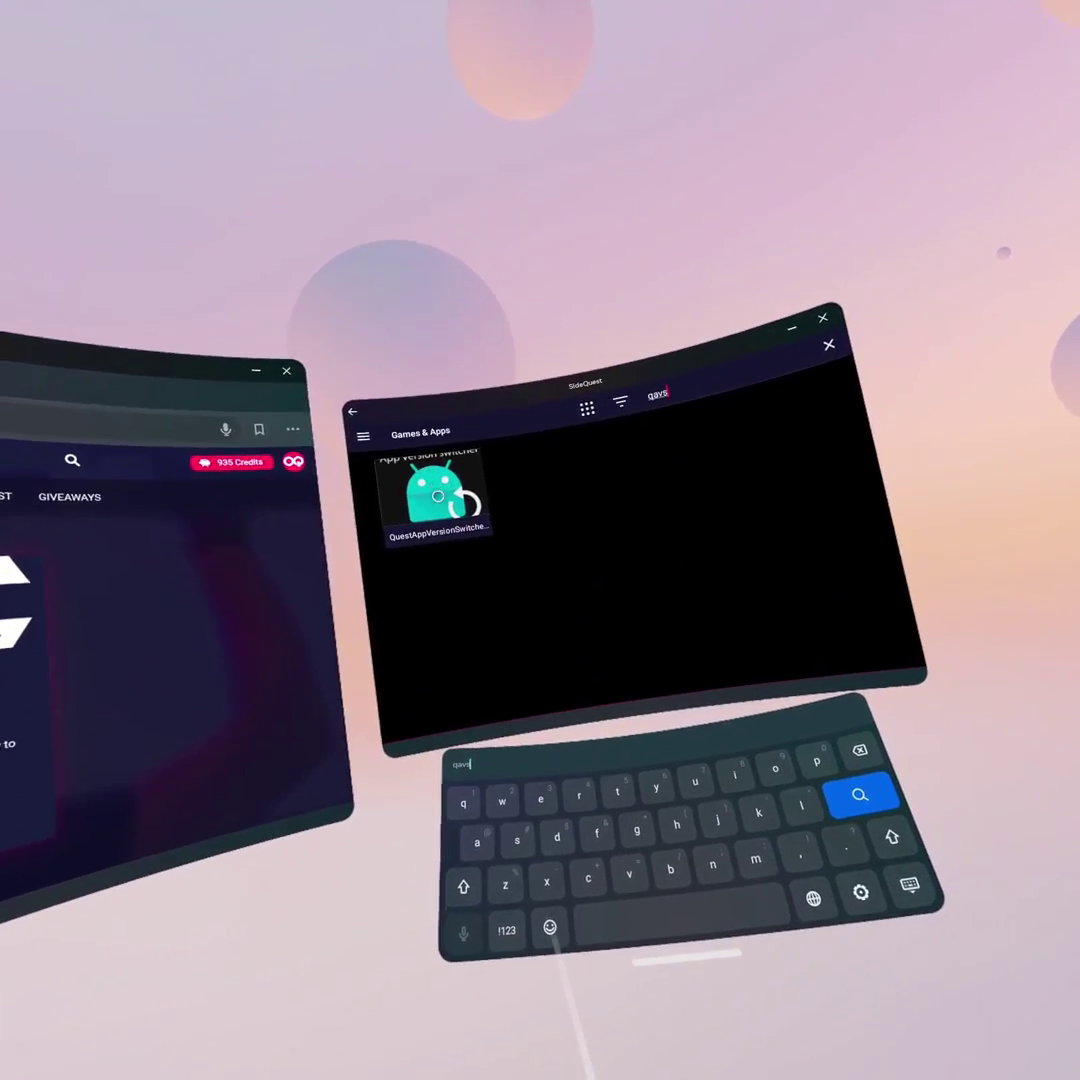
click(430, 485)
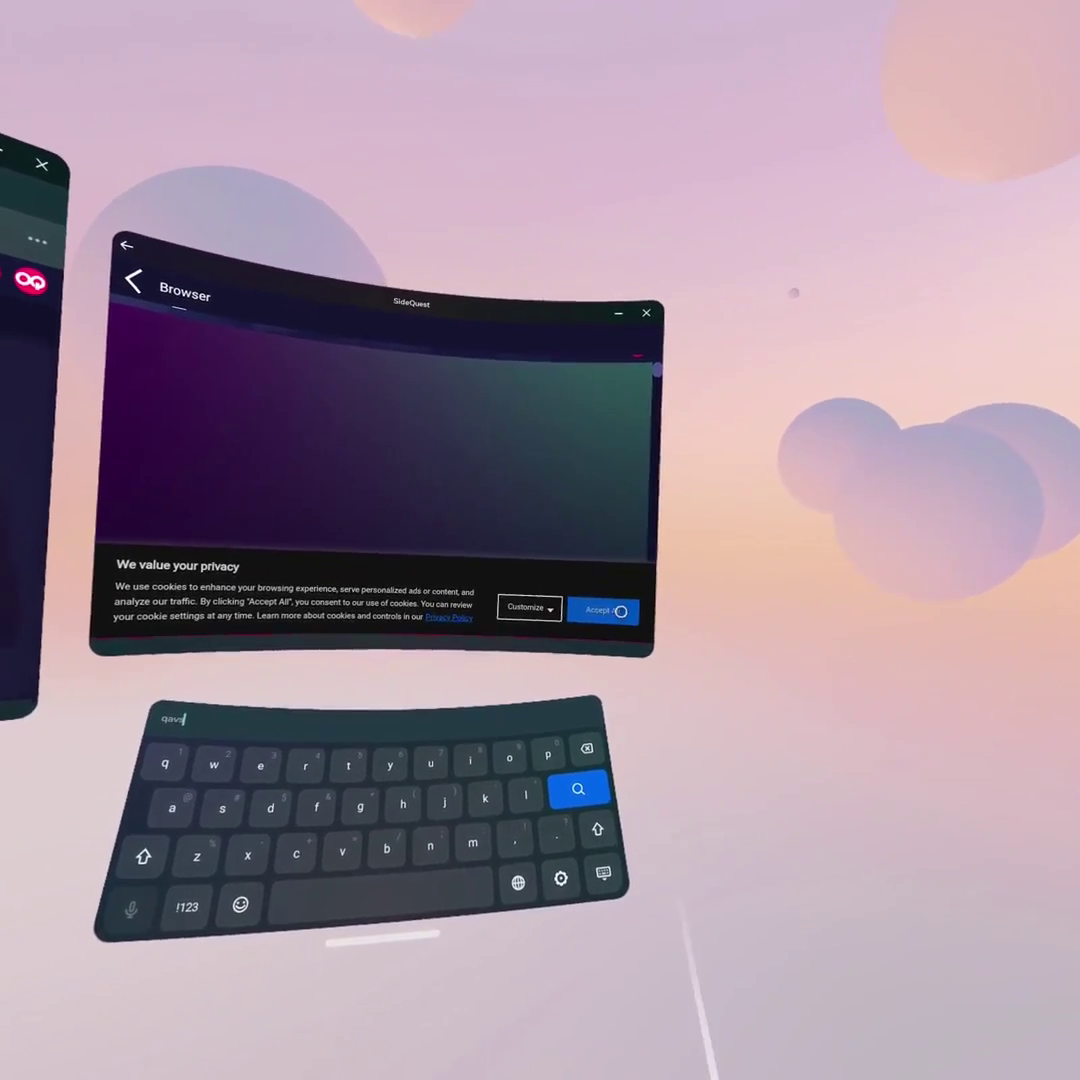
- Accept cookies, sideload QuestAppVersionSwitcher, and allow SideQuest as an install source
click(763, 602)
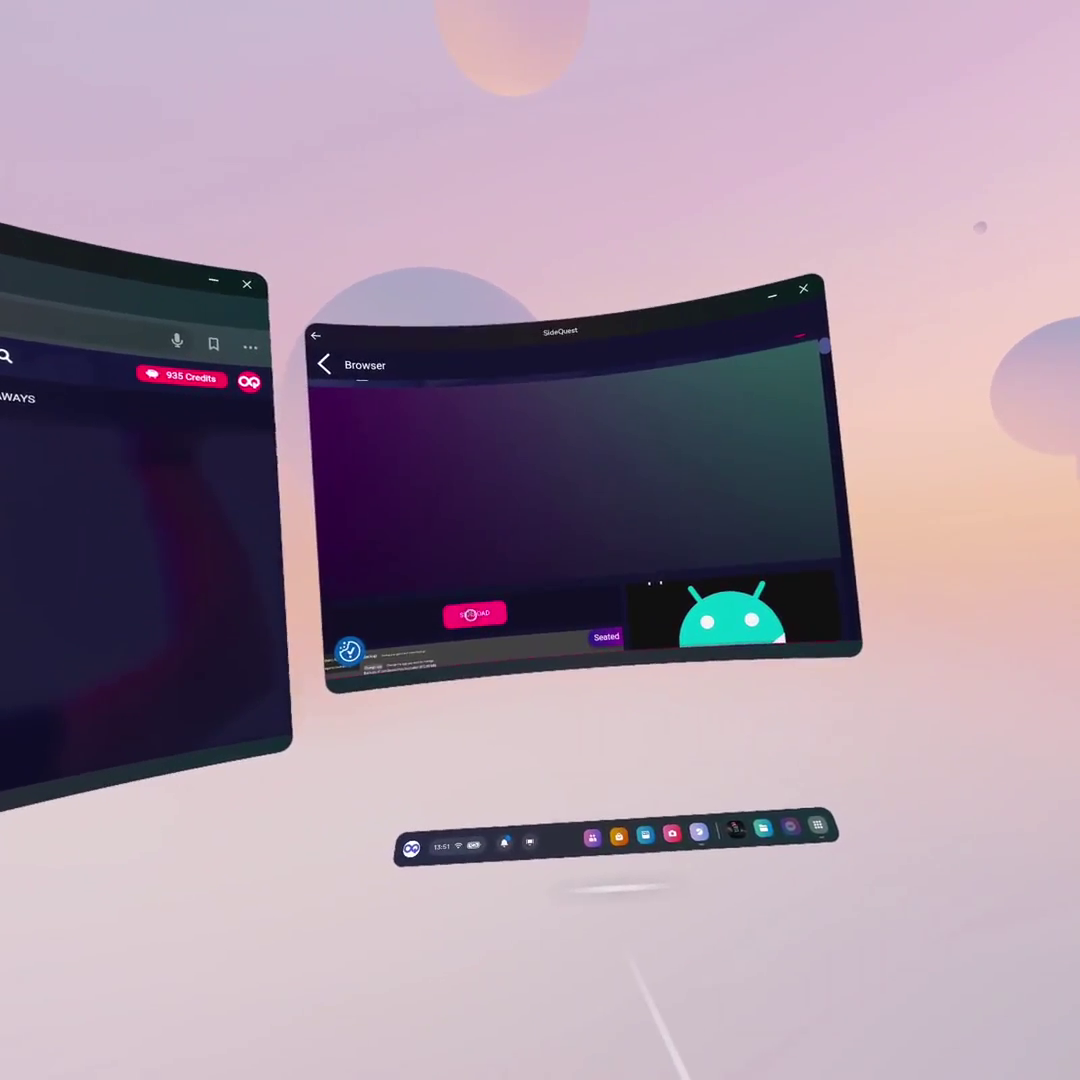
click(466, 611)
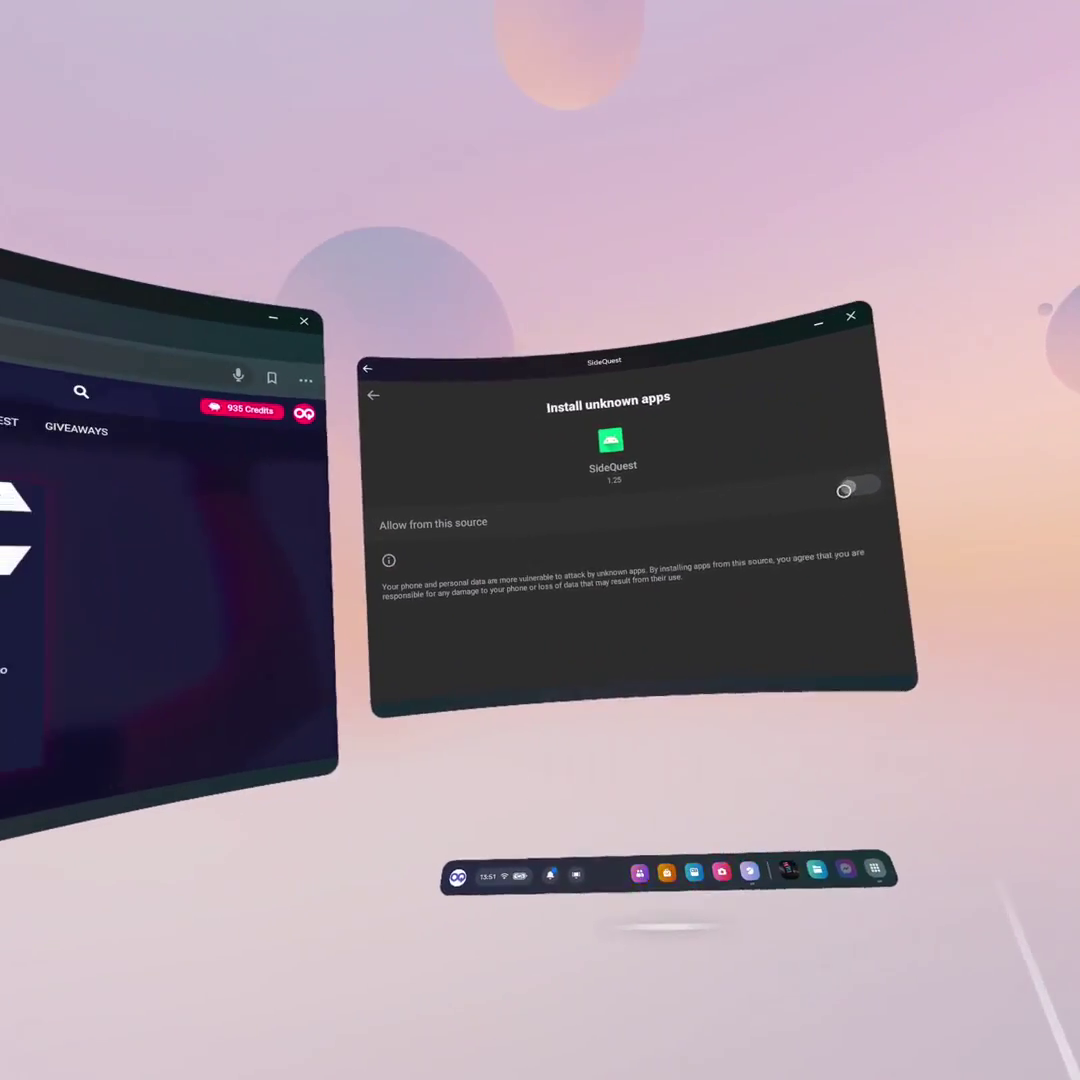
click(845, 488)
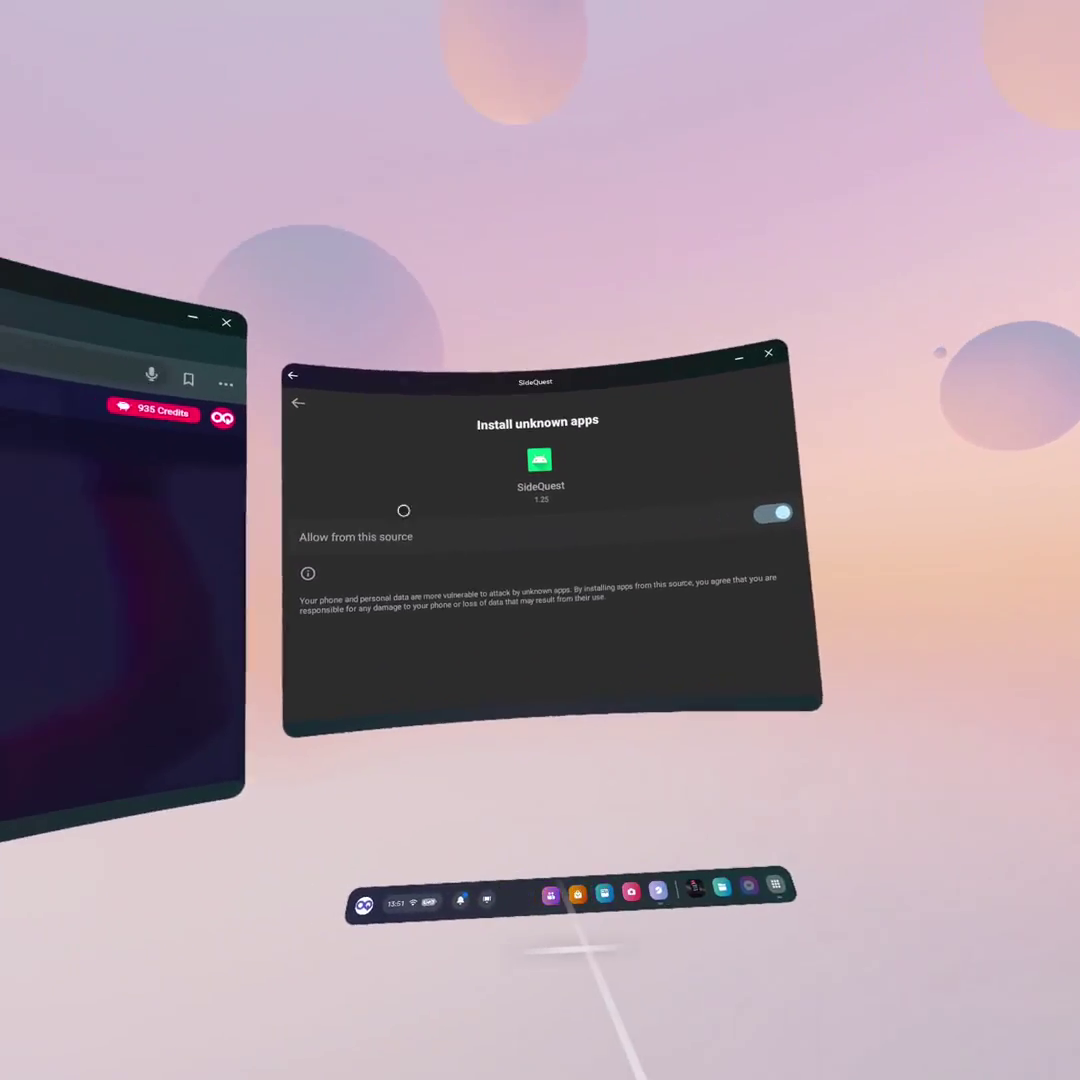
click(385, 437)
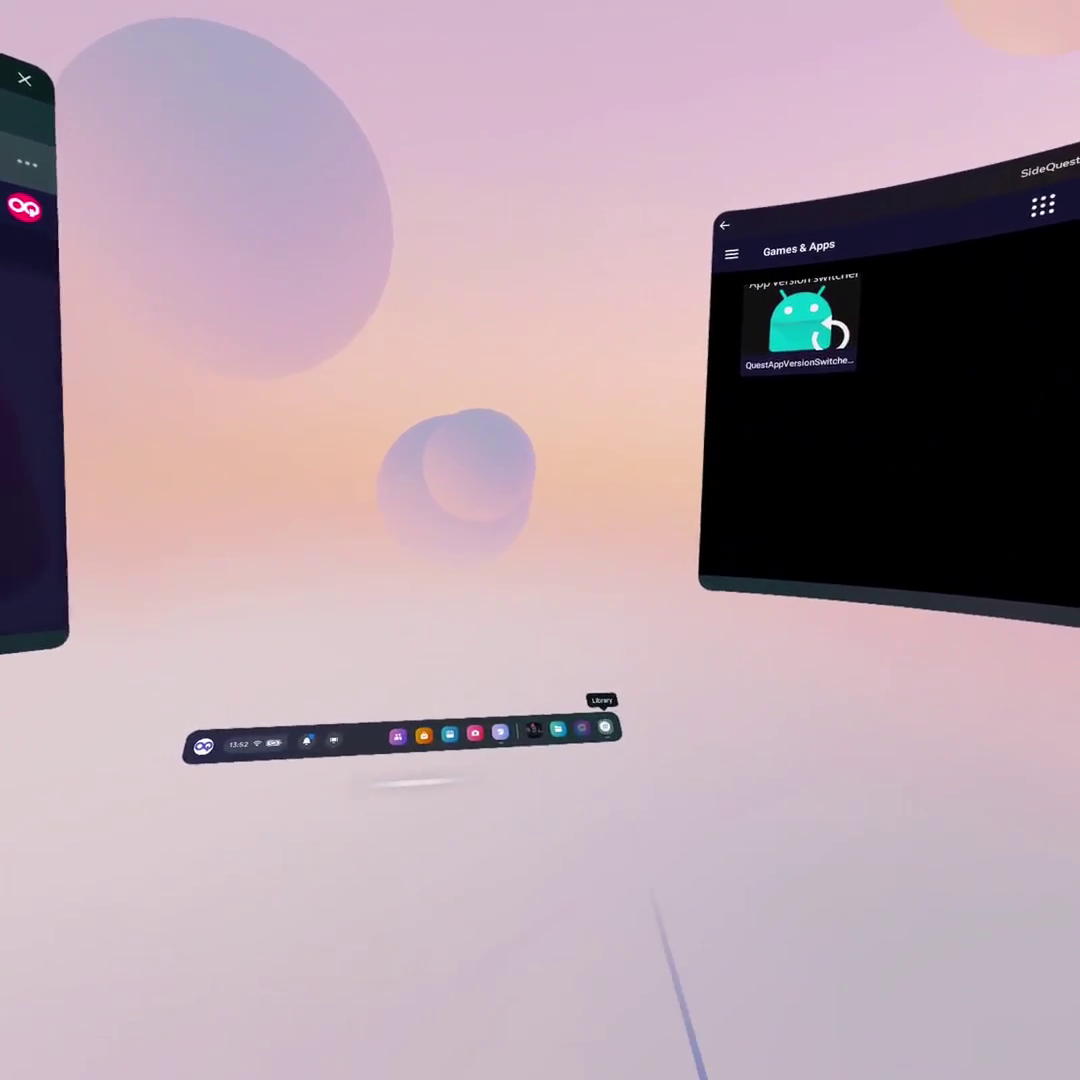
- Launch QuestAppVersionSwitcher from the Library's Unknown sources list
click(605, 727)
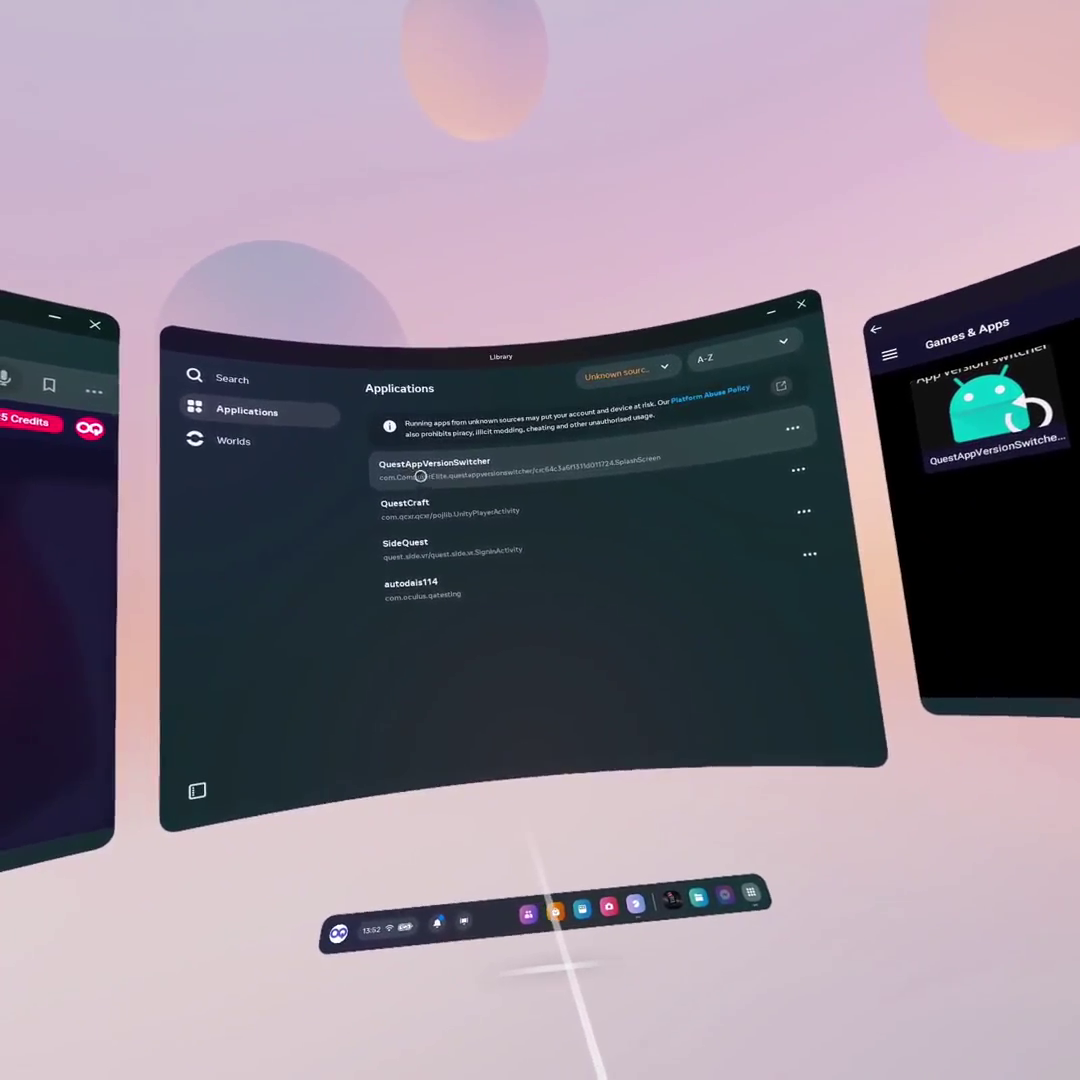
click(487, 463)
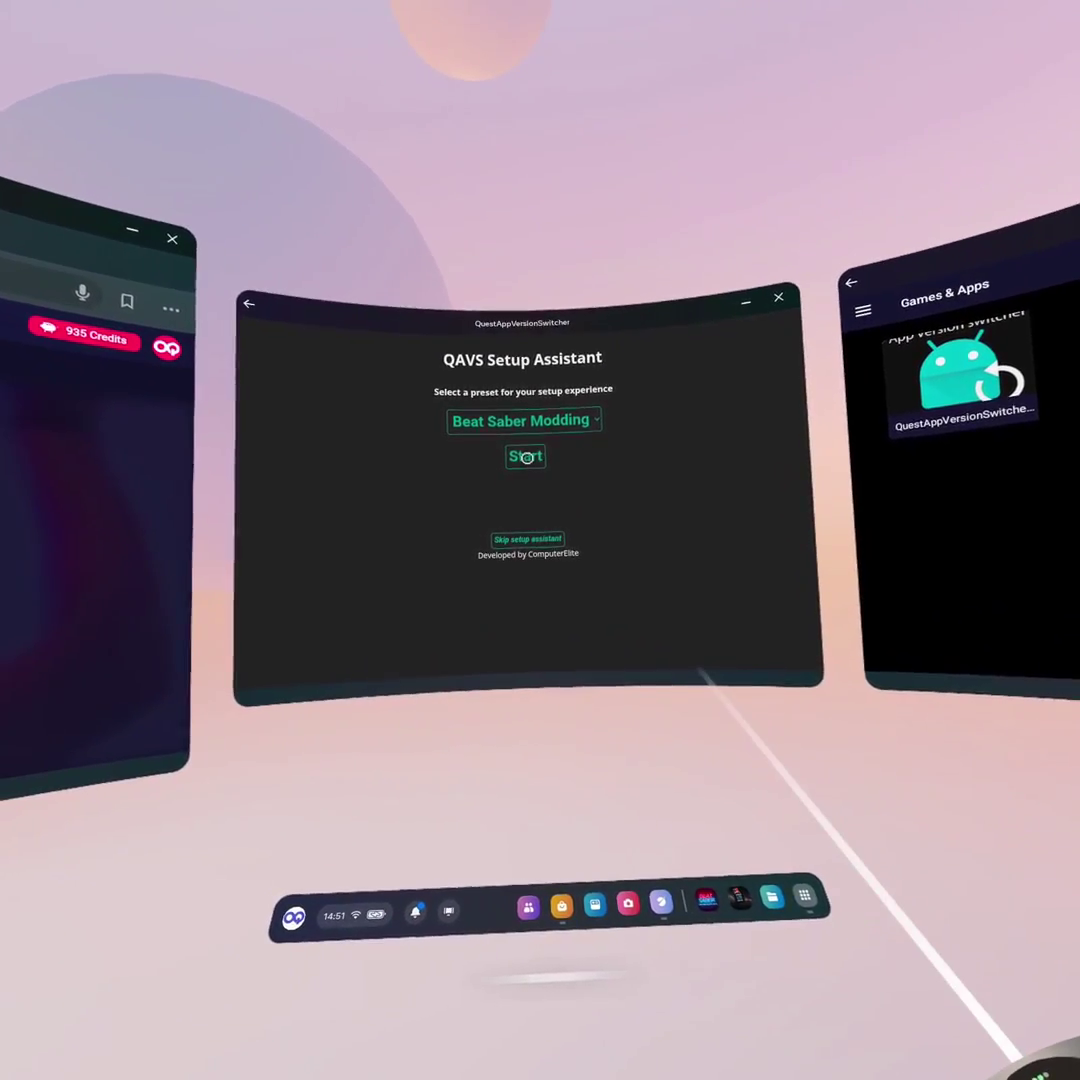
- Mod the downloaded Beat Saber 1.28.0 so it reaches the Install Game screen
click(514, 402)
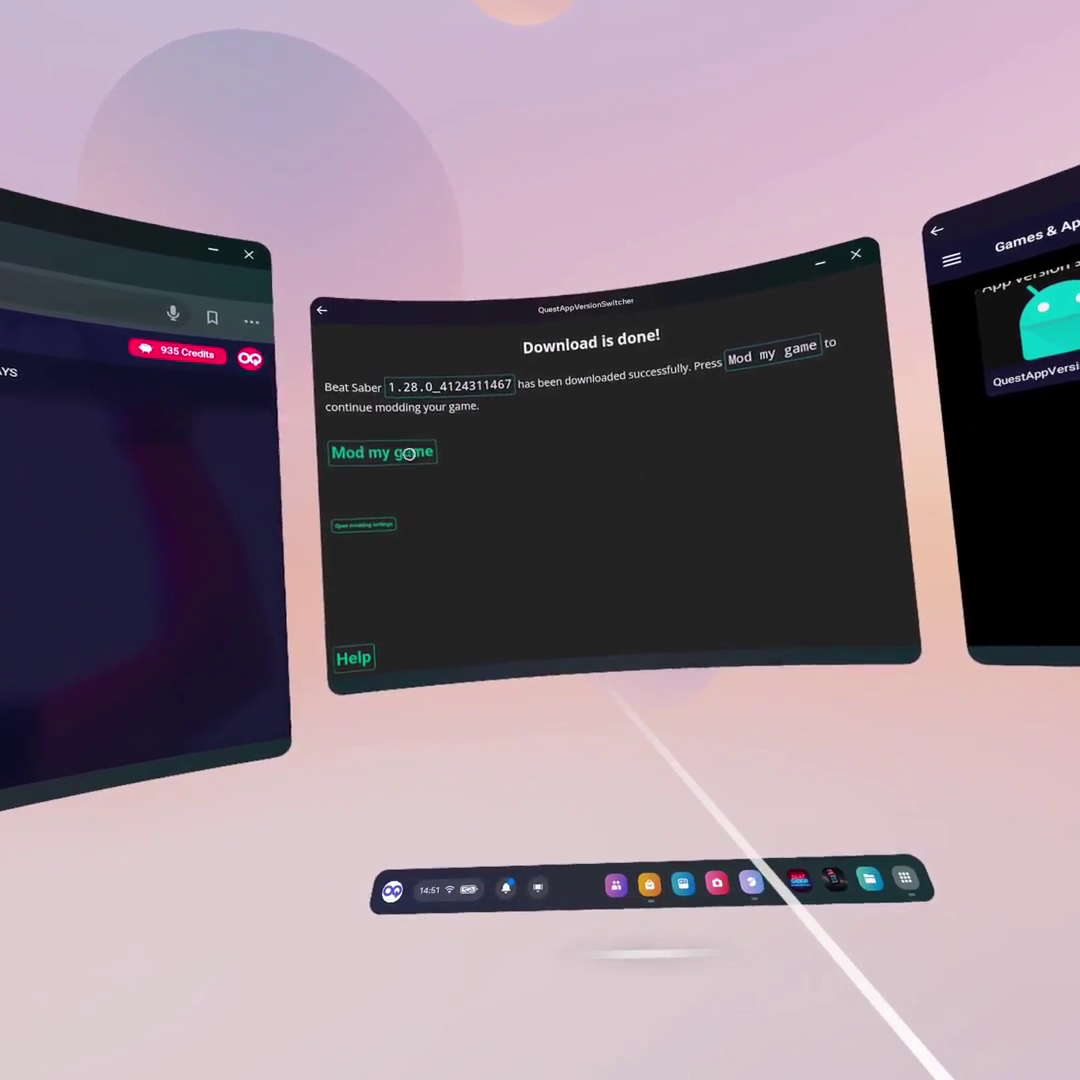
click(420, 455)
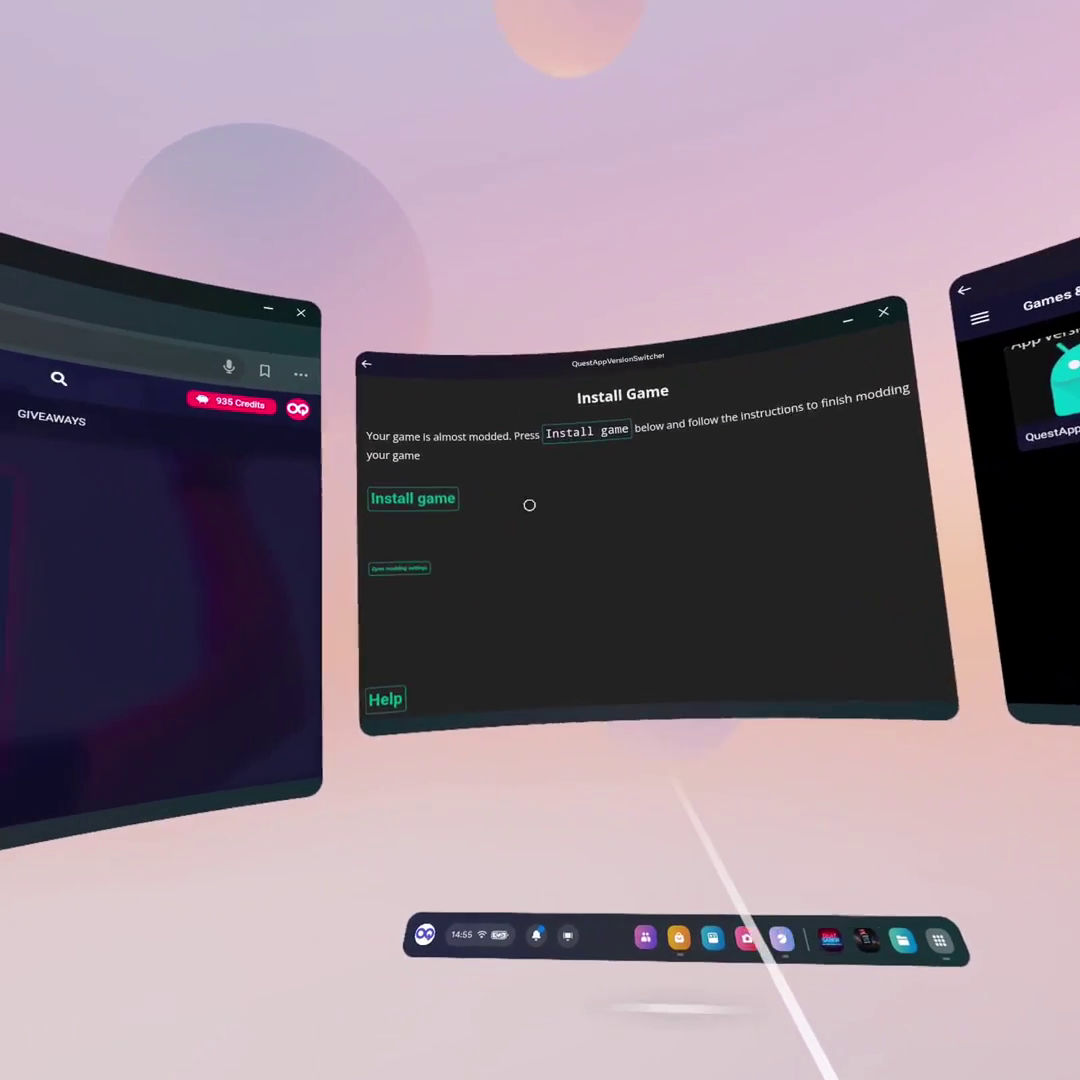
- Uninstall the current Beat Saber and begin installing the modded 1.28.0 copy from the backup
click(456, 490)
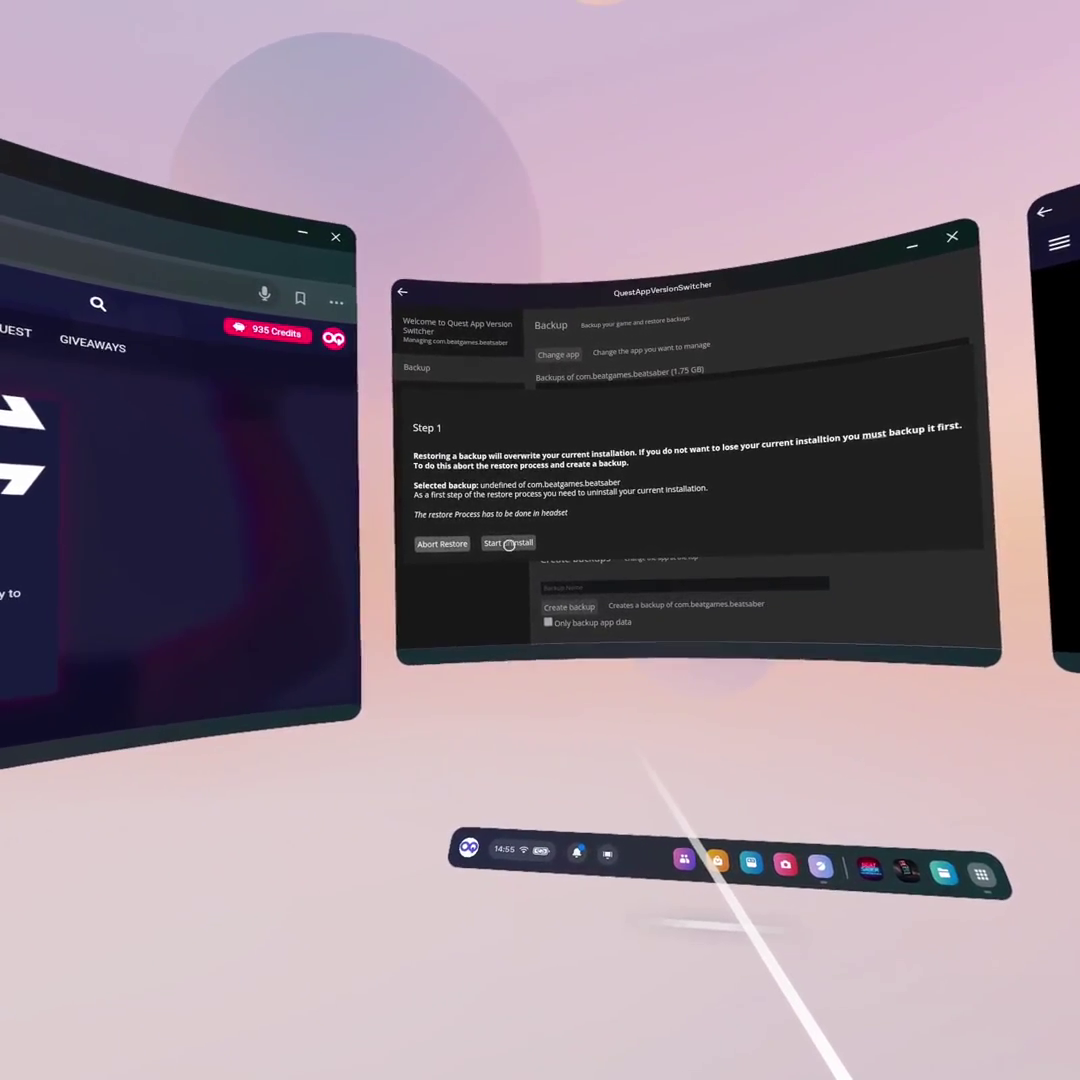
click(512, 545)
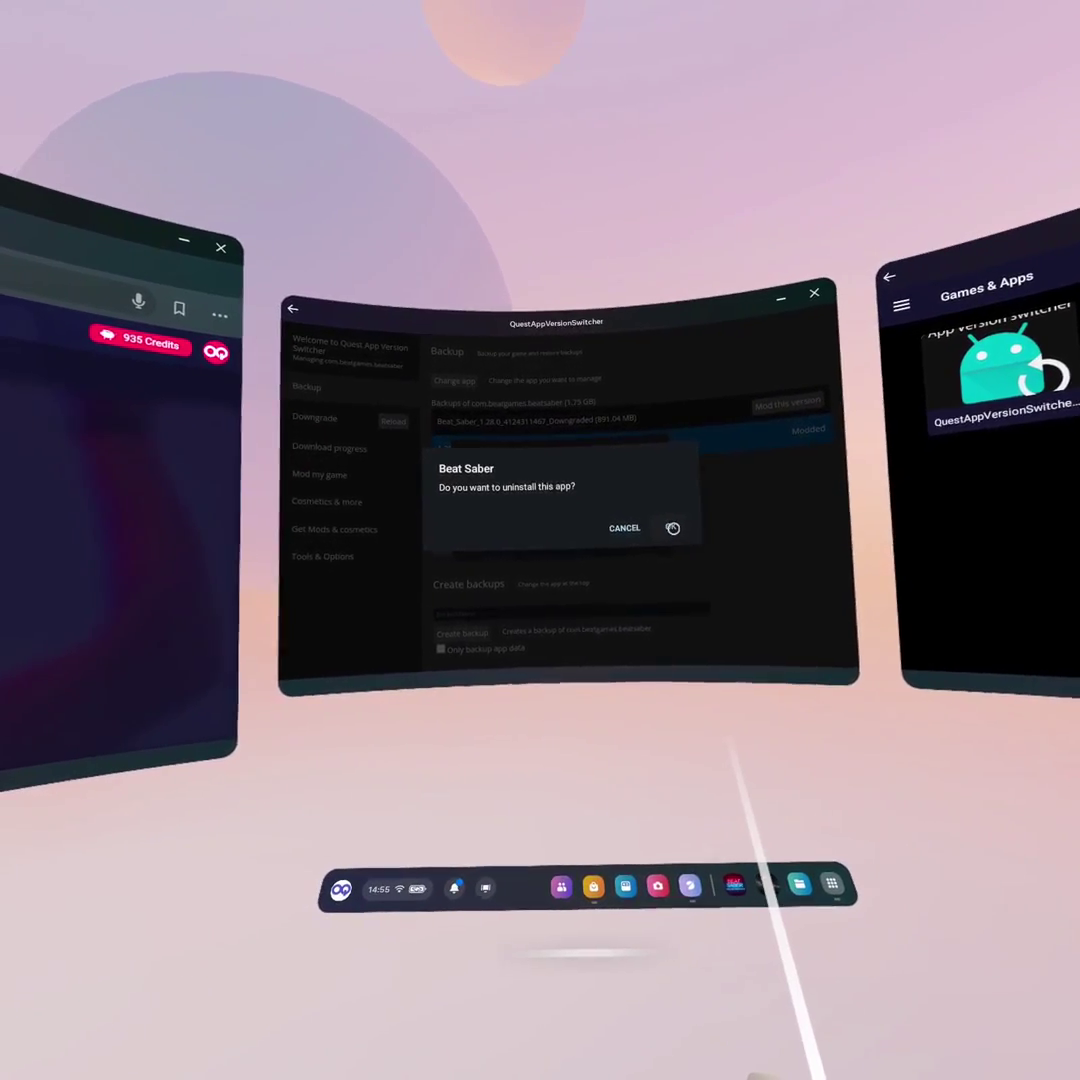
click(669, 529)
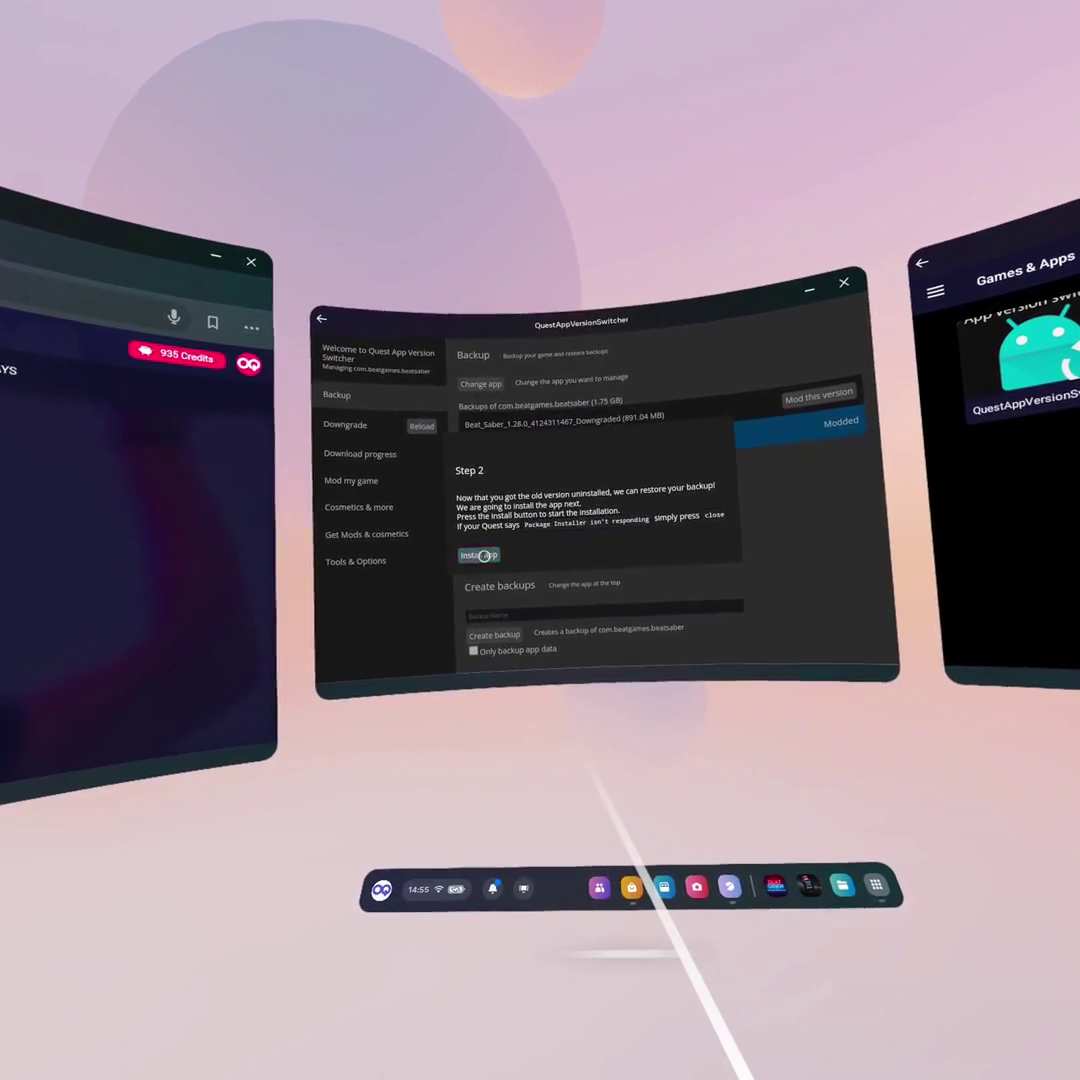
click(492, 561)
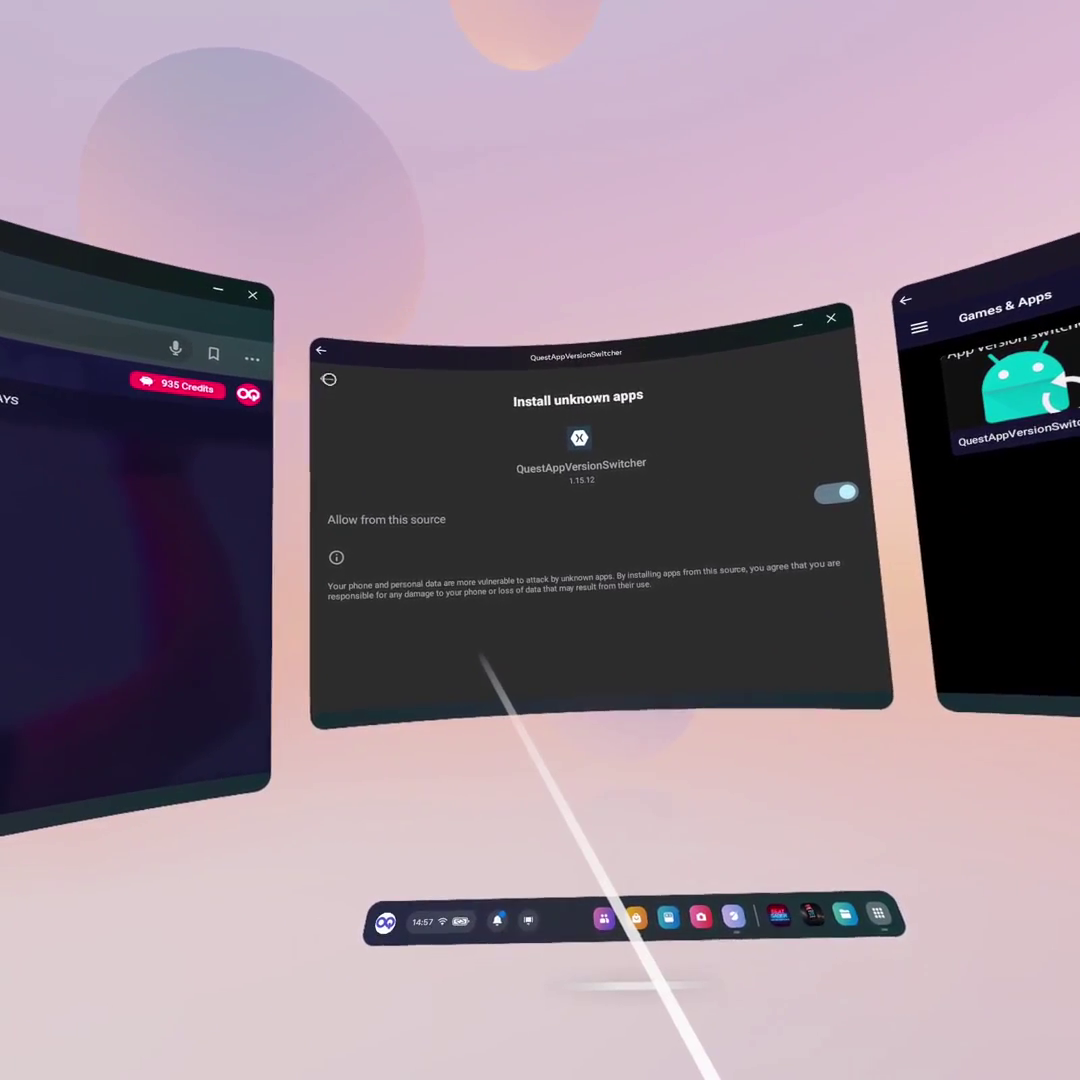
- Grant the game storage access to its obb and data folders
key(Escape)
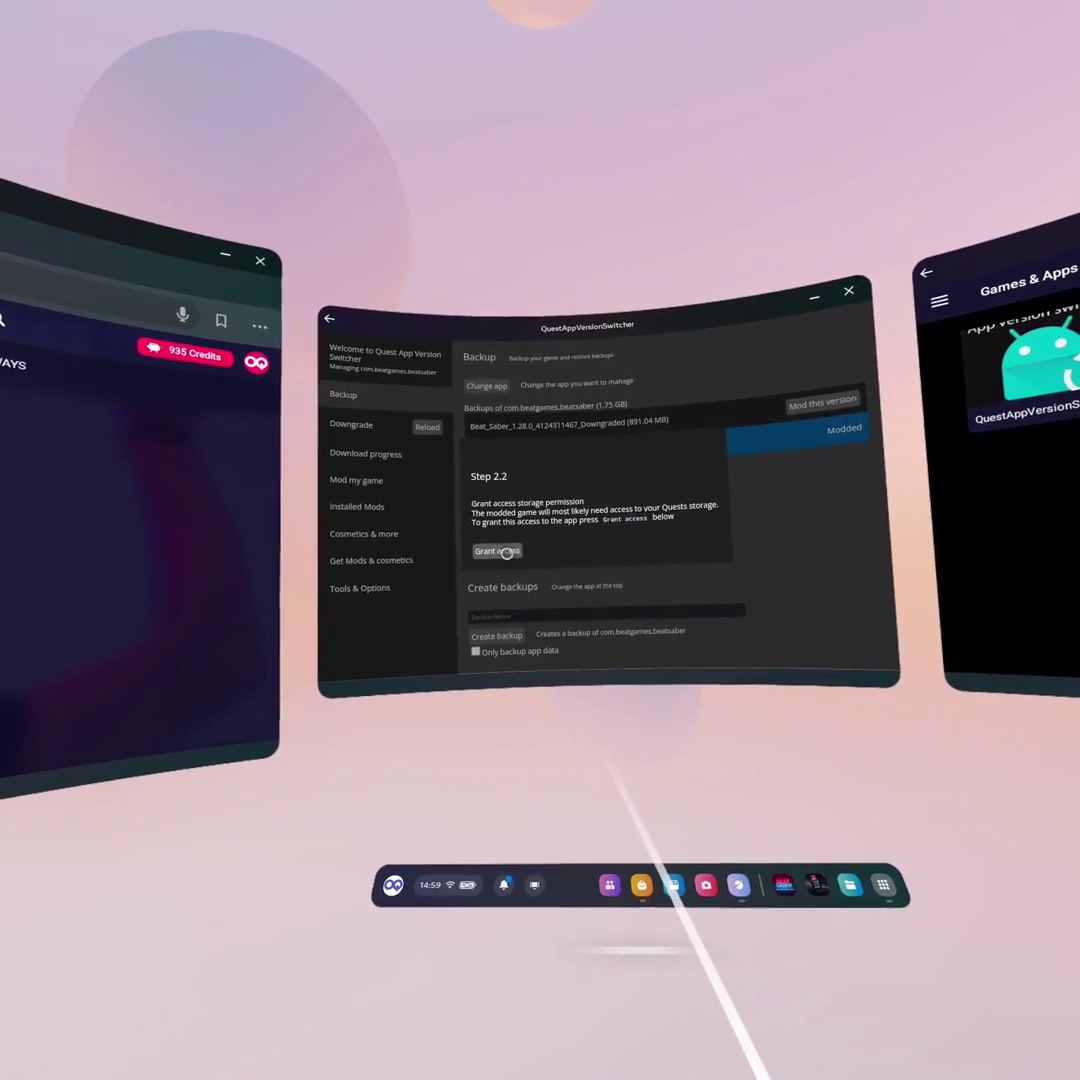
click(494, 545)
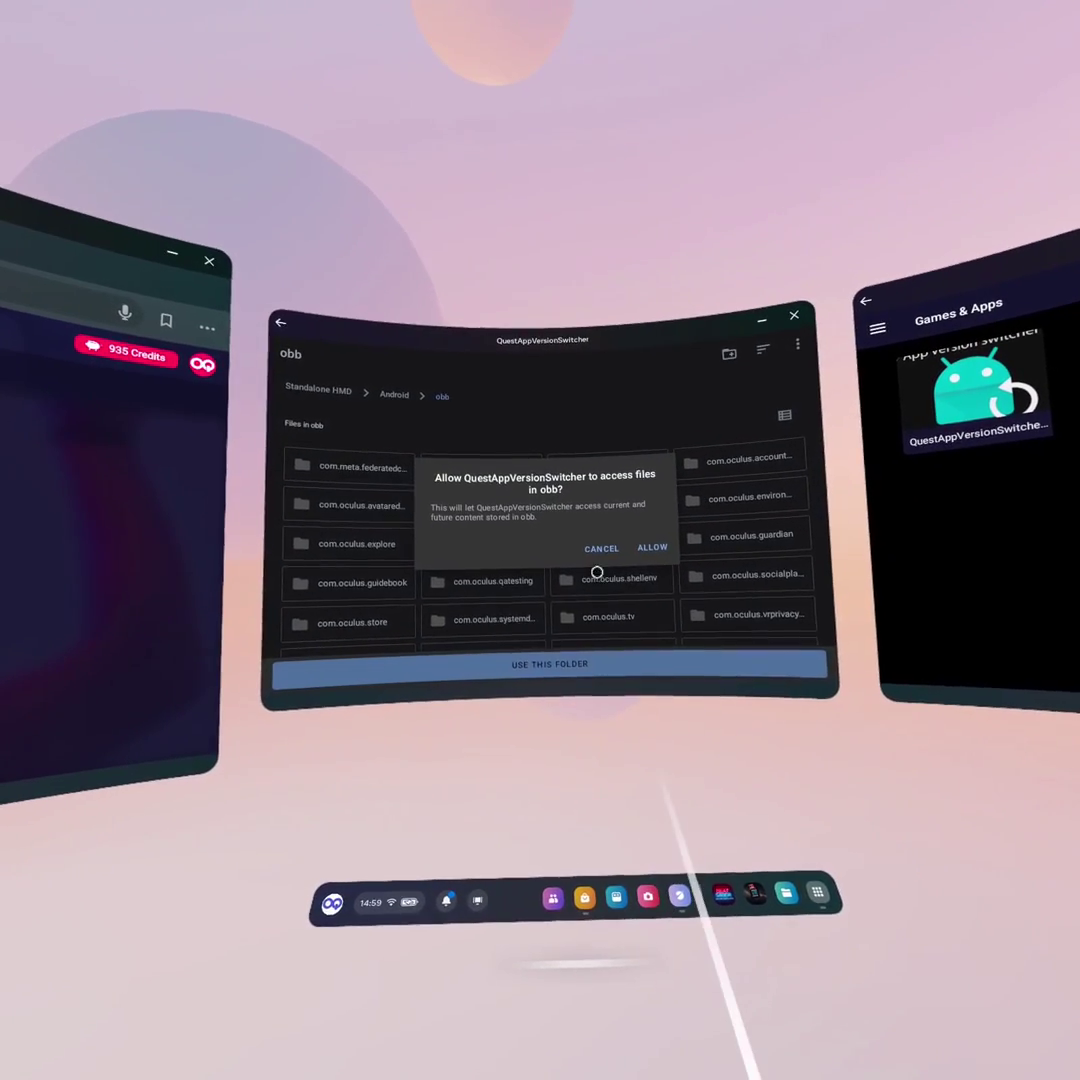
click(648, 544)
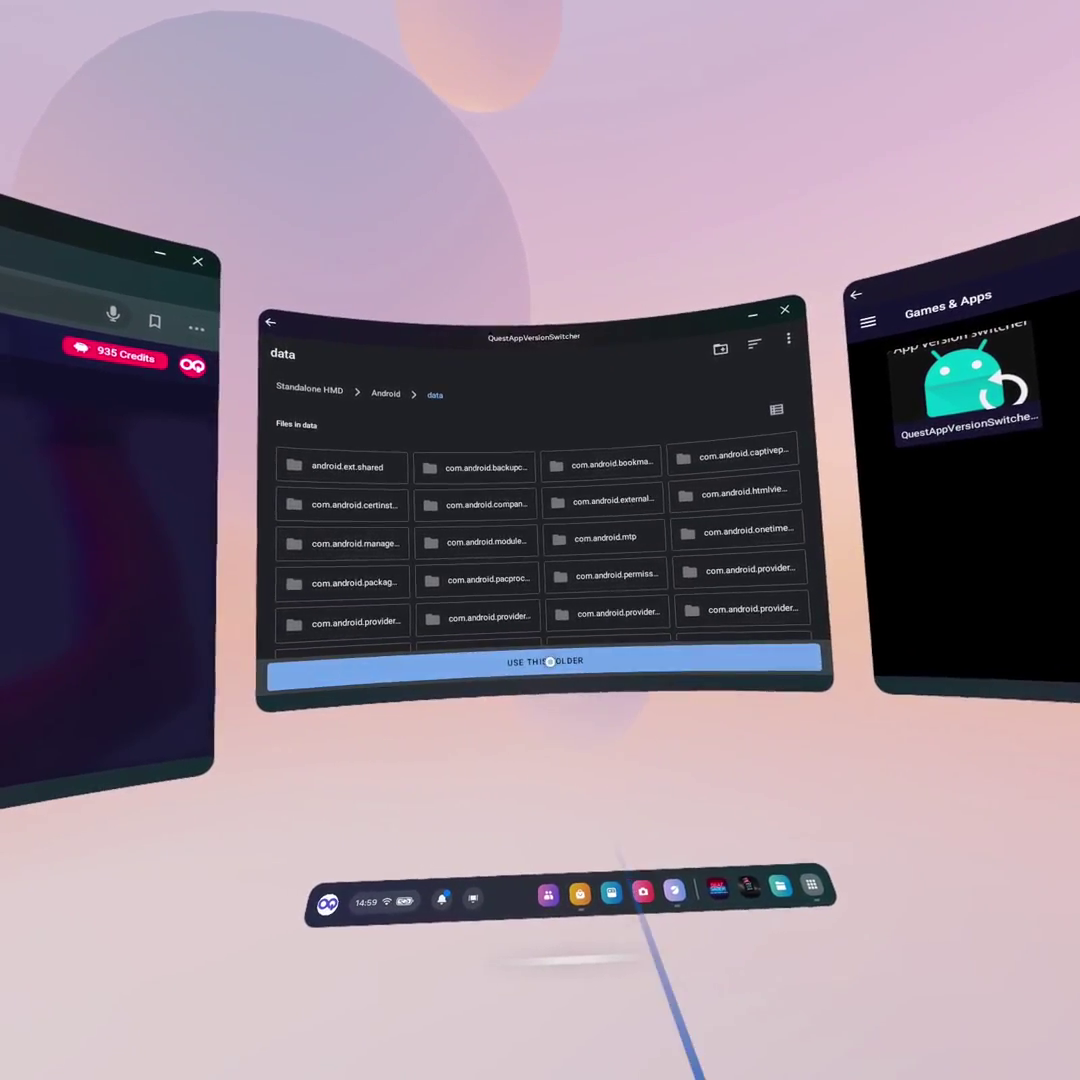
click(644, 546)
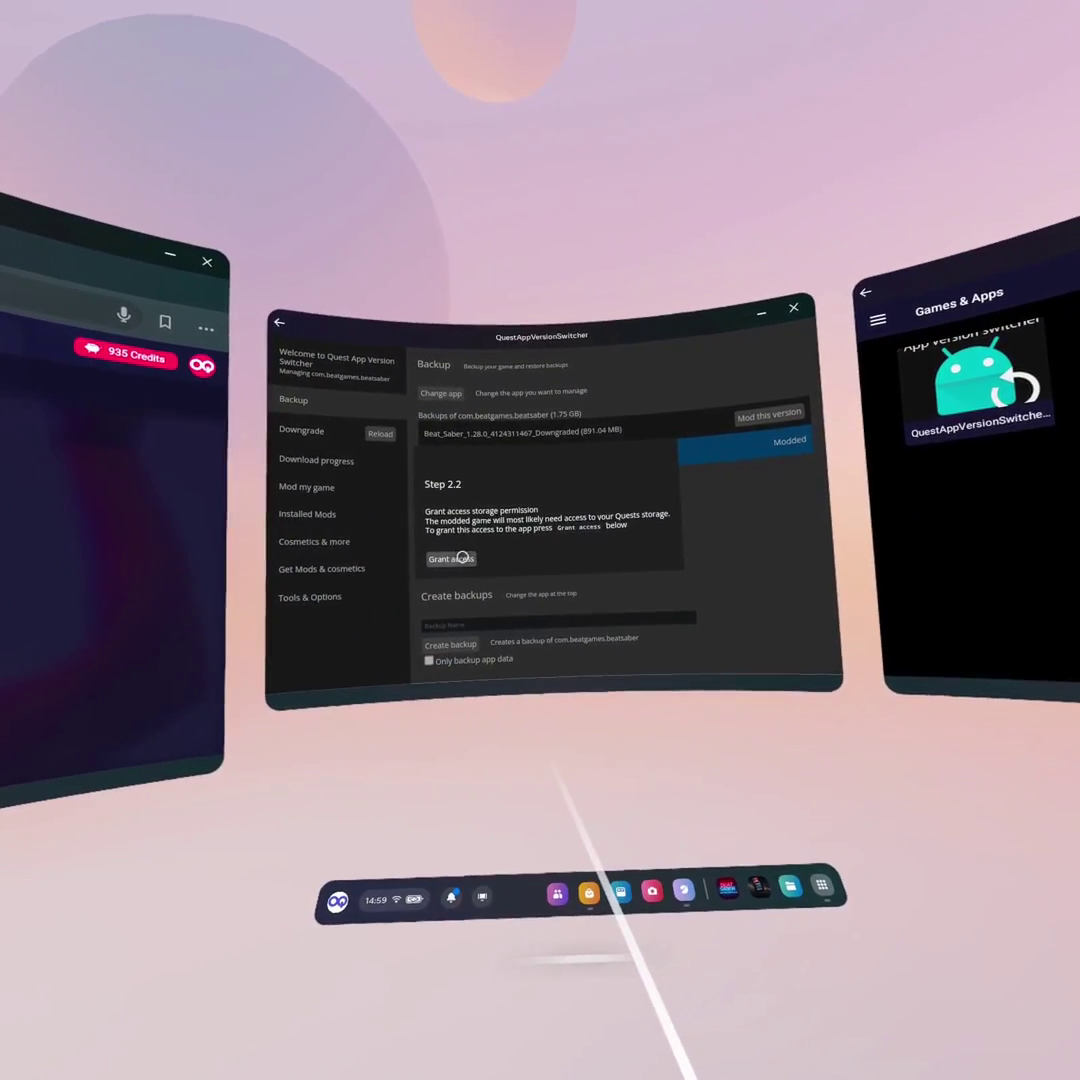
click(462, 559)
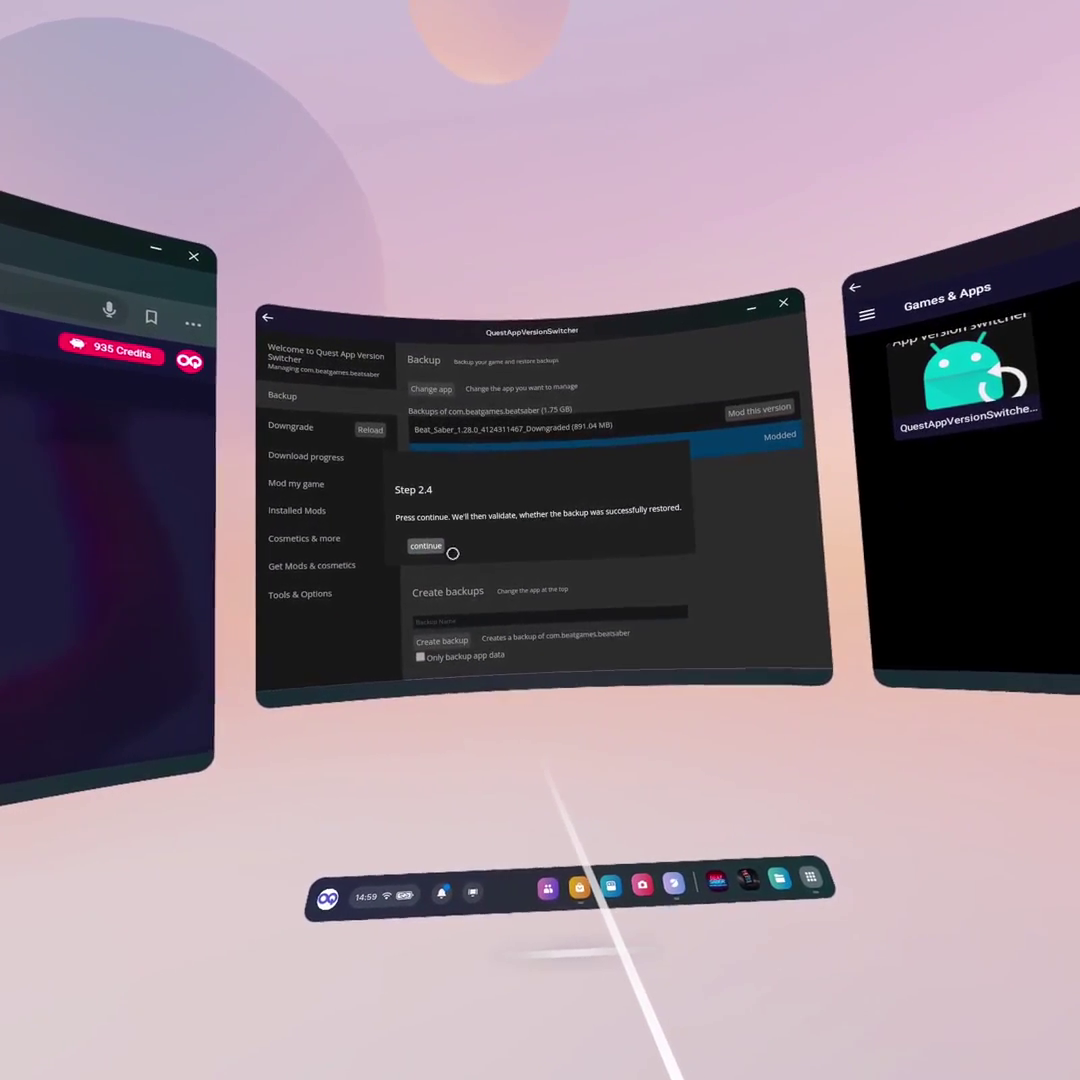
- Enable All files access for Beat Saber and finish restoring the modded backup
click(432, 546)
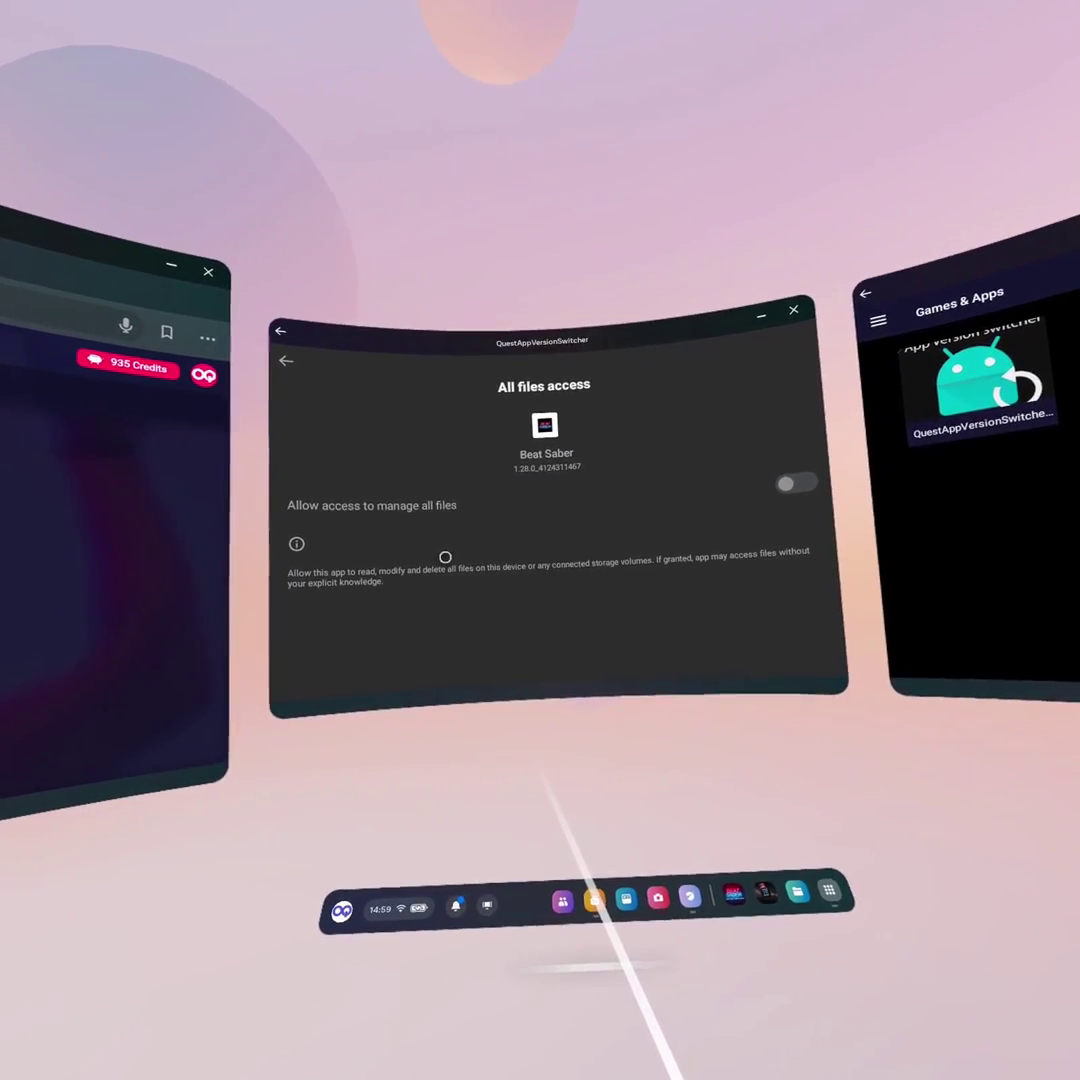
click(776, 485)
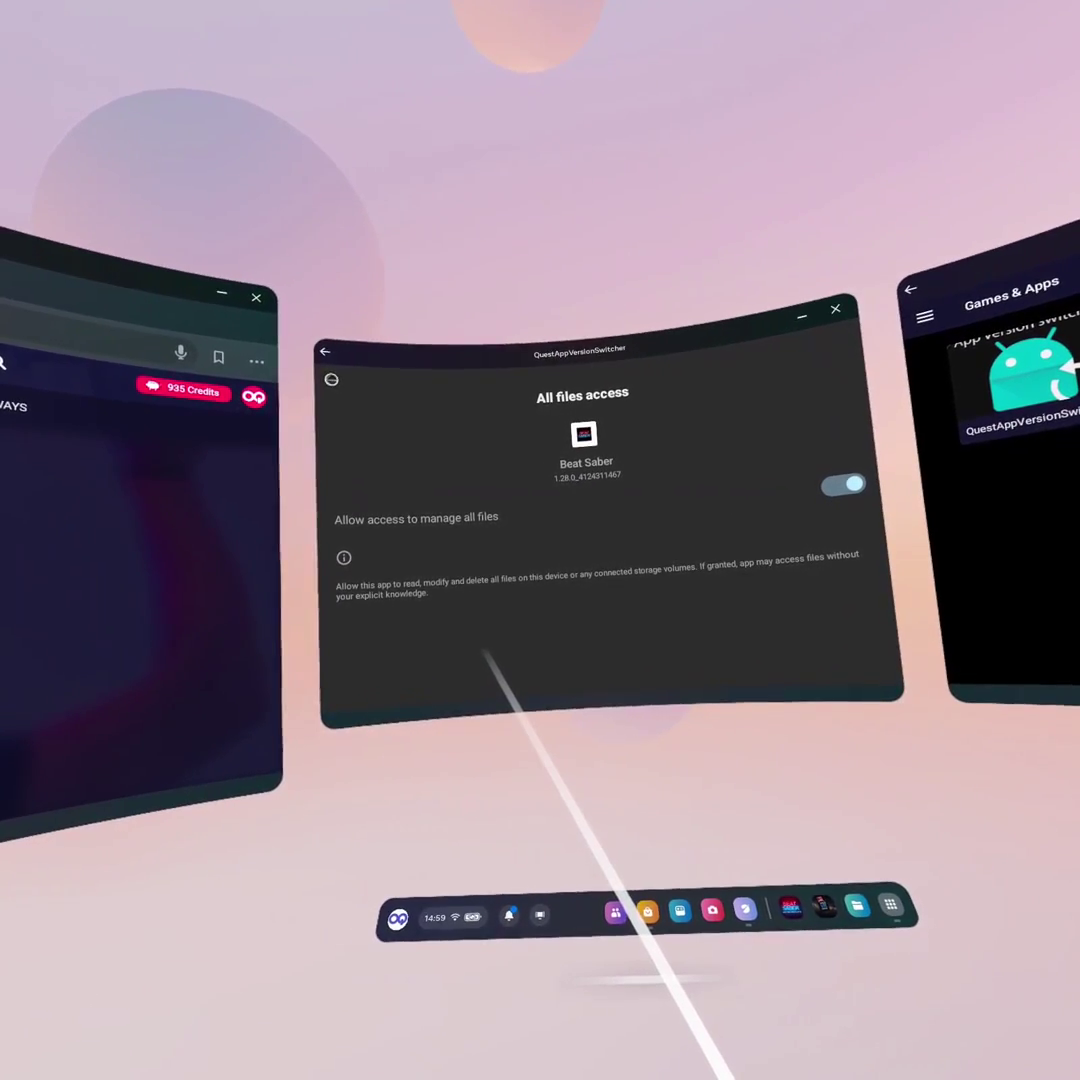
click(325, 352)
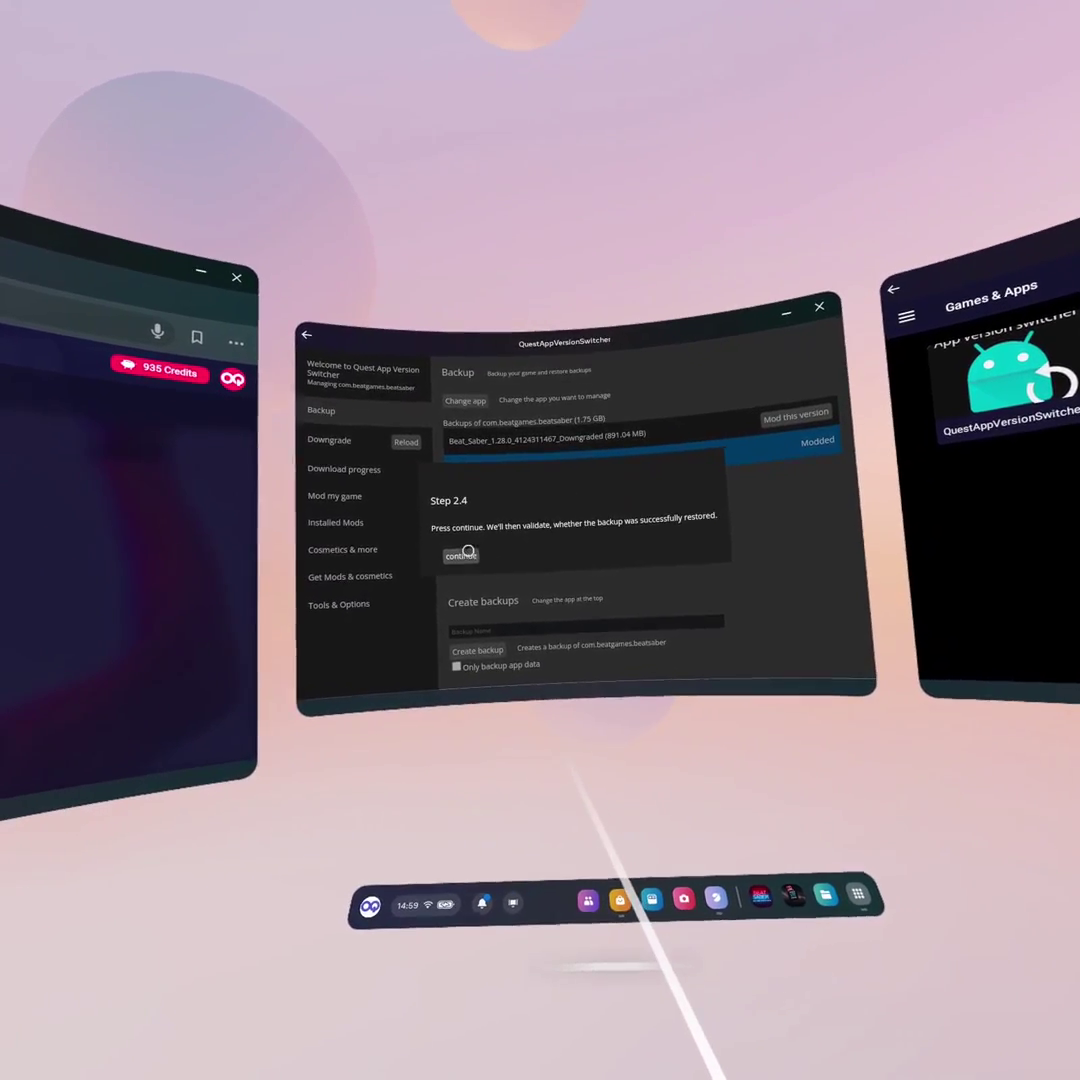
click(457, 555)
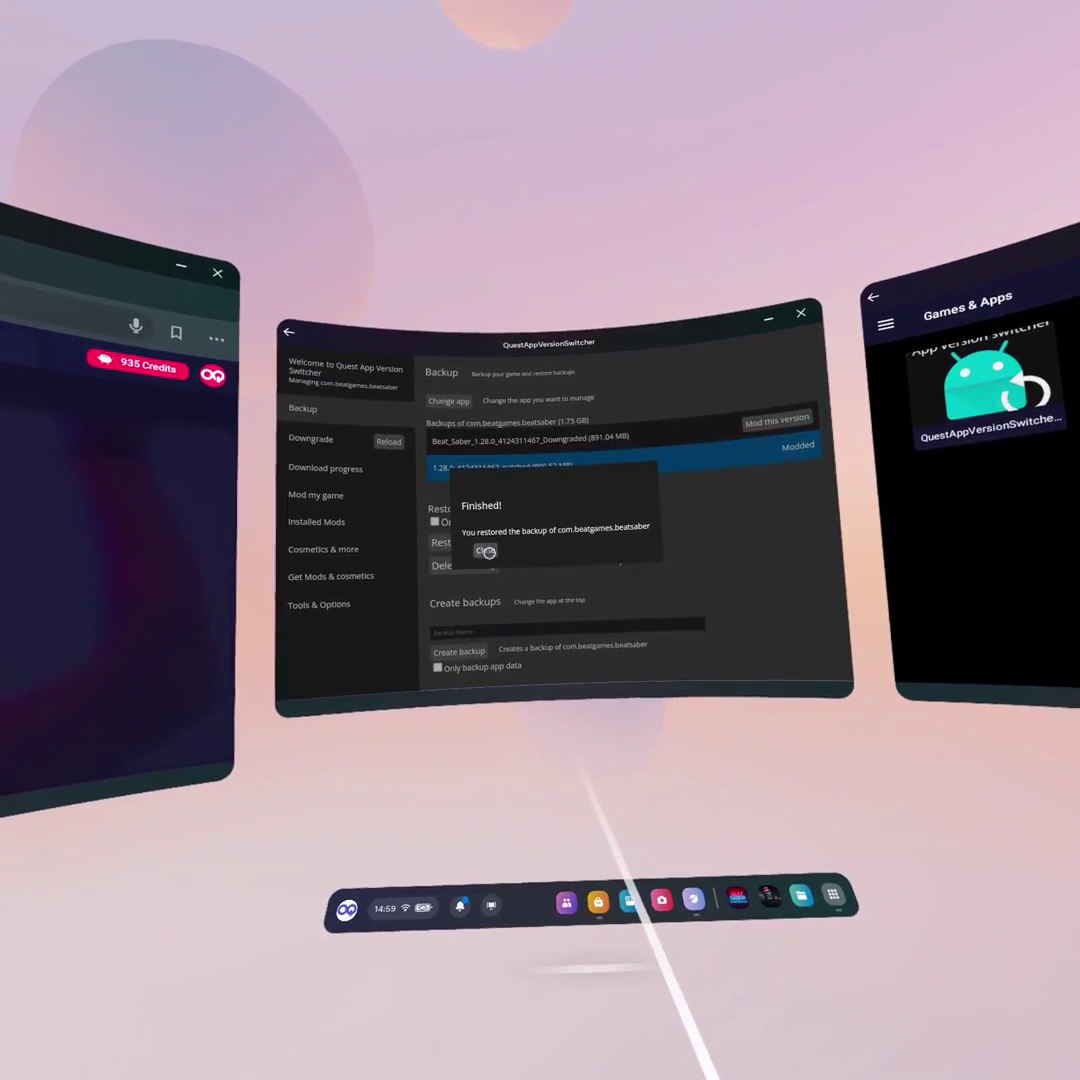
click(487, 549)
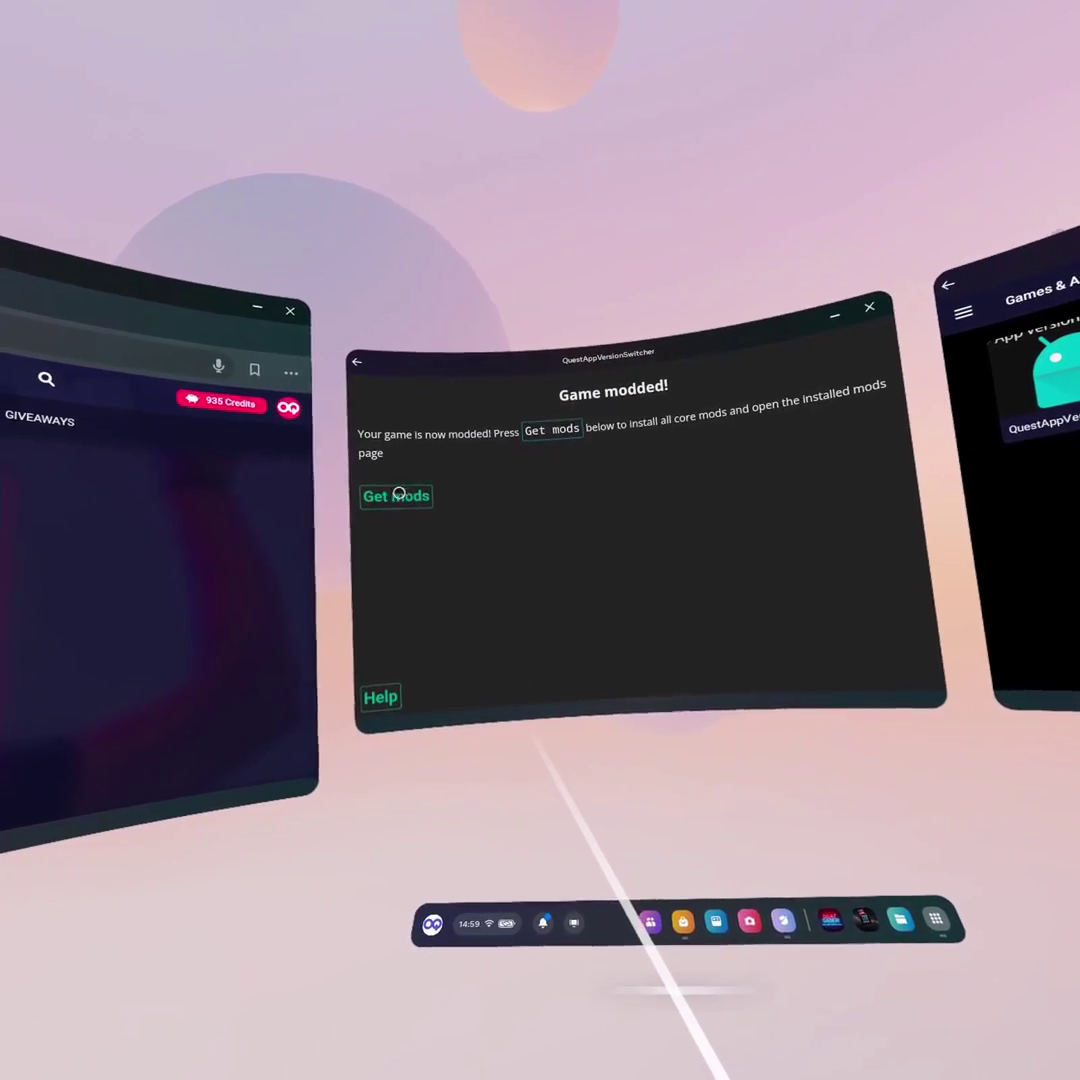
- Download all core mods from the Beat Saber 1.28.0 Mods page
click(398, 495)
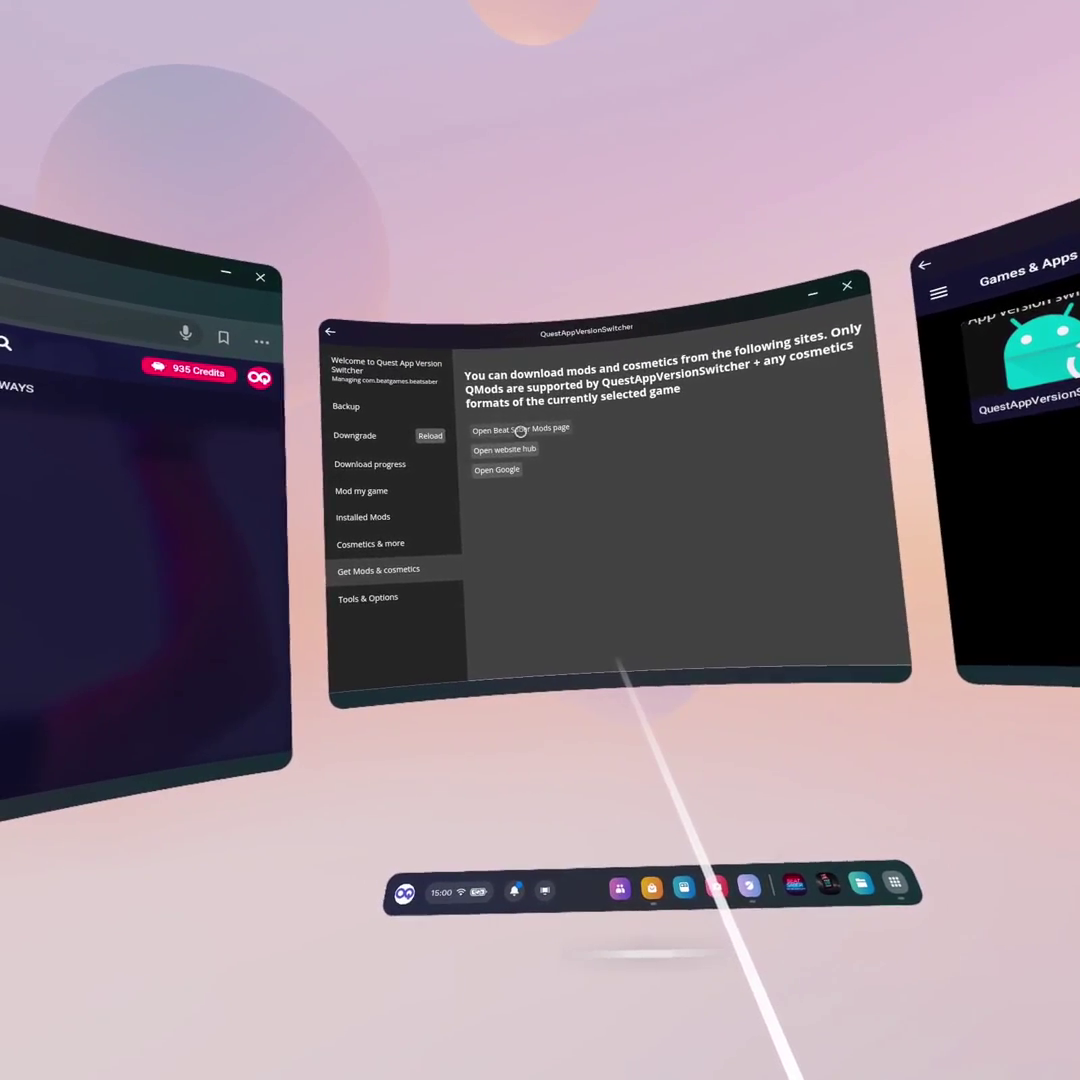
click(518, 432)
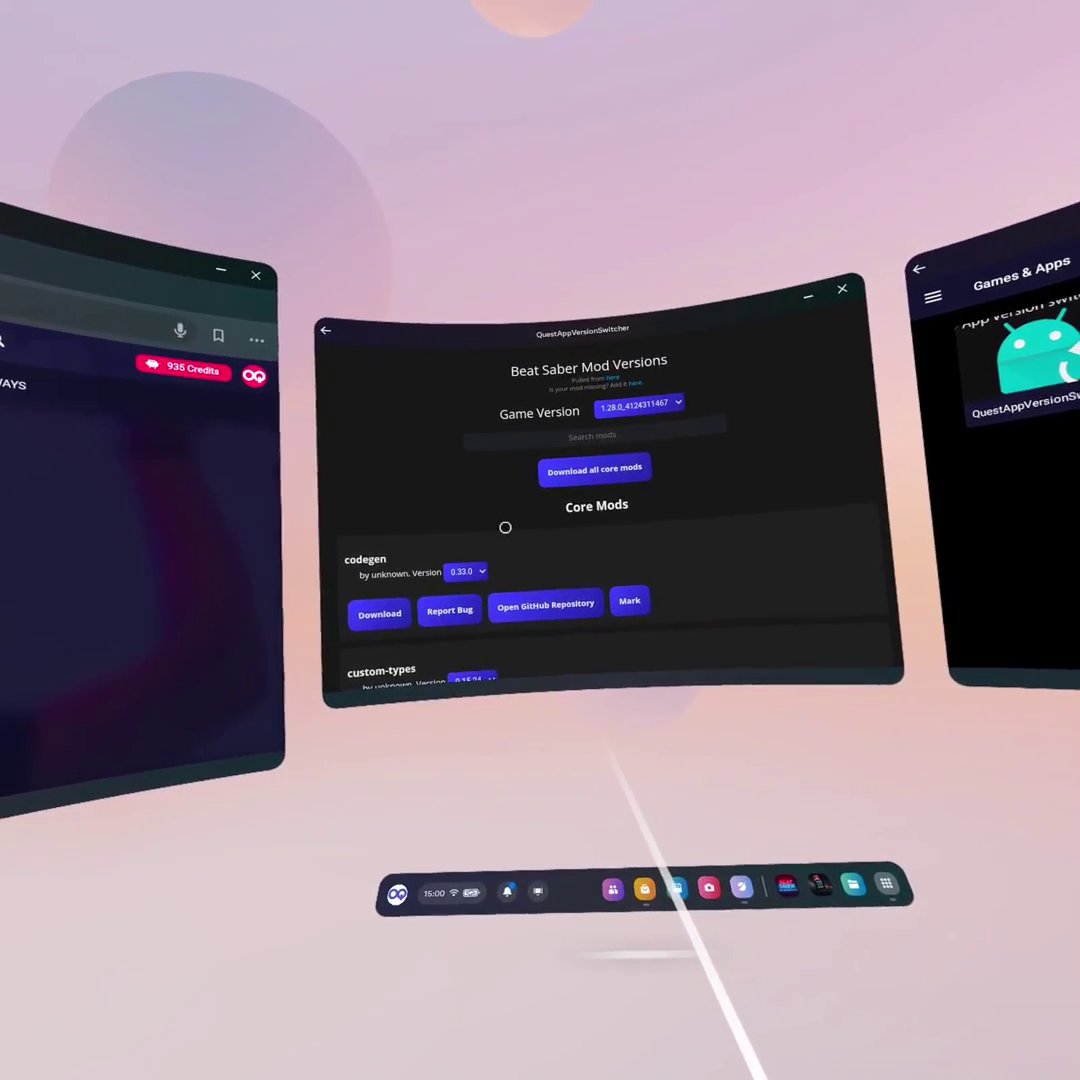
click(588, 464)
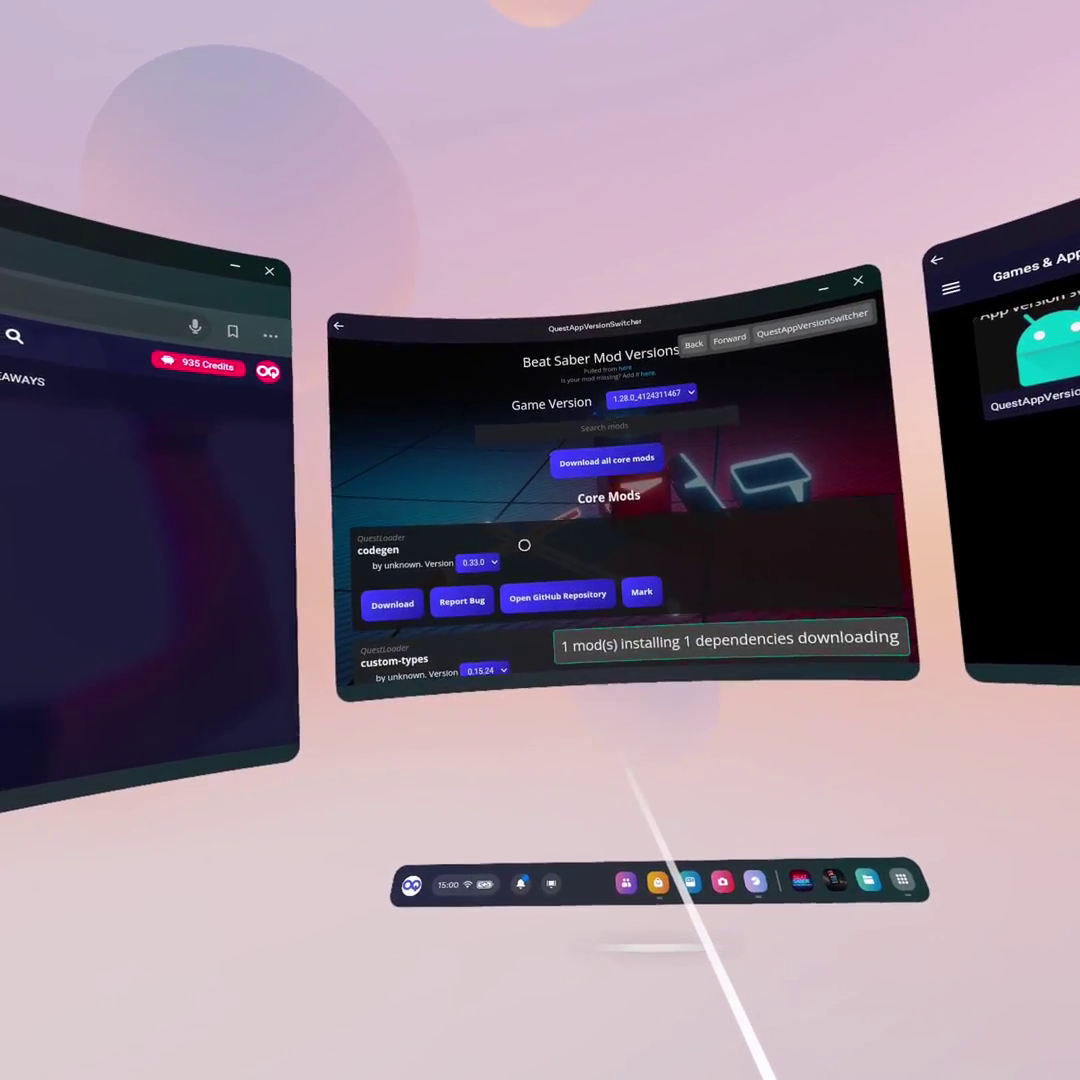
scroll(366, 560, down, 2)
scroll(385, 563, down, 3)
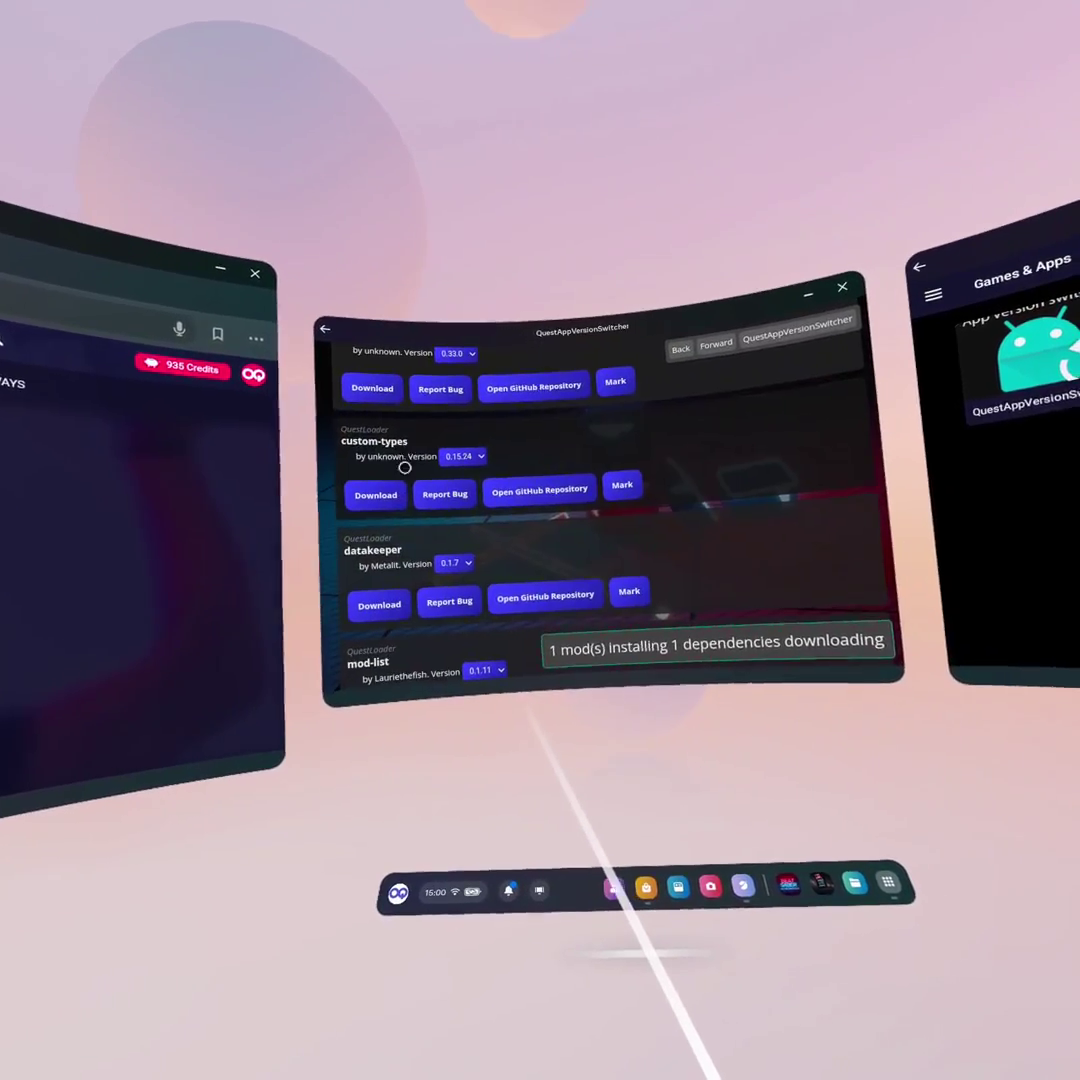
scroll(395, 528, down, 1)
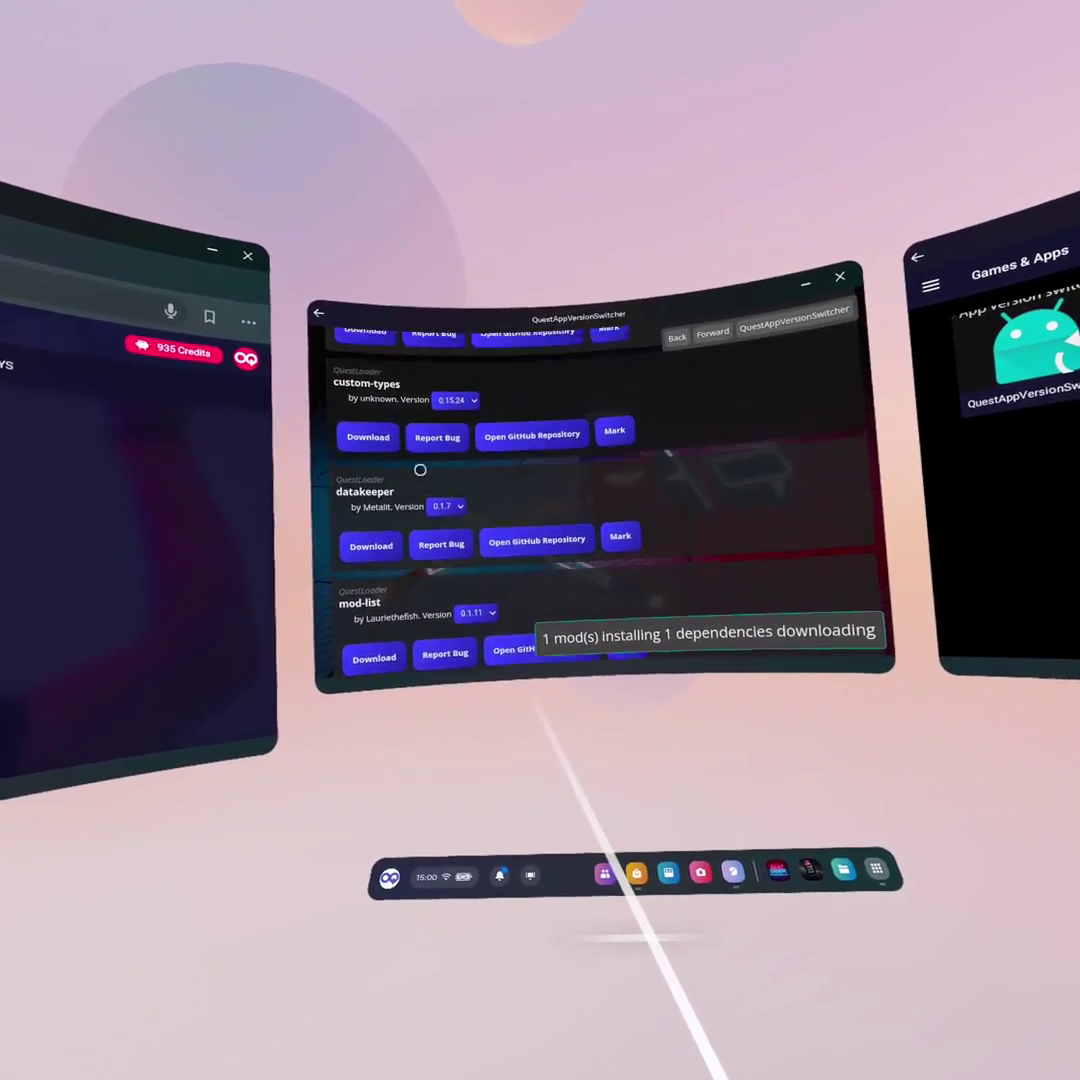
scroll(432, 476, up, 5)
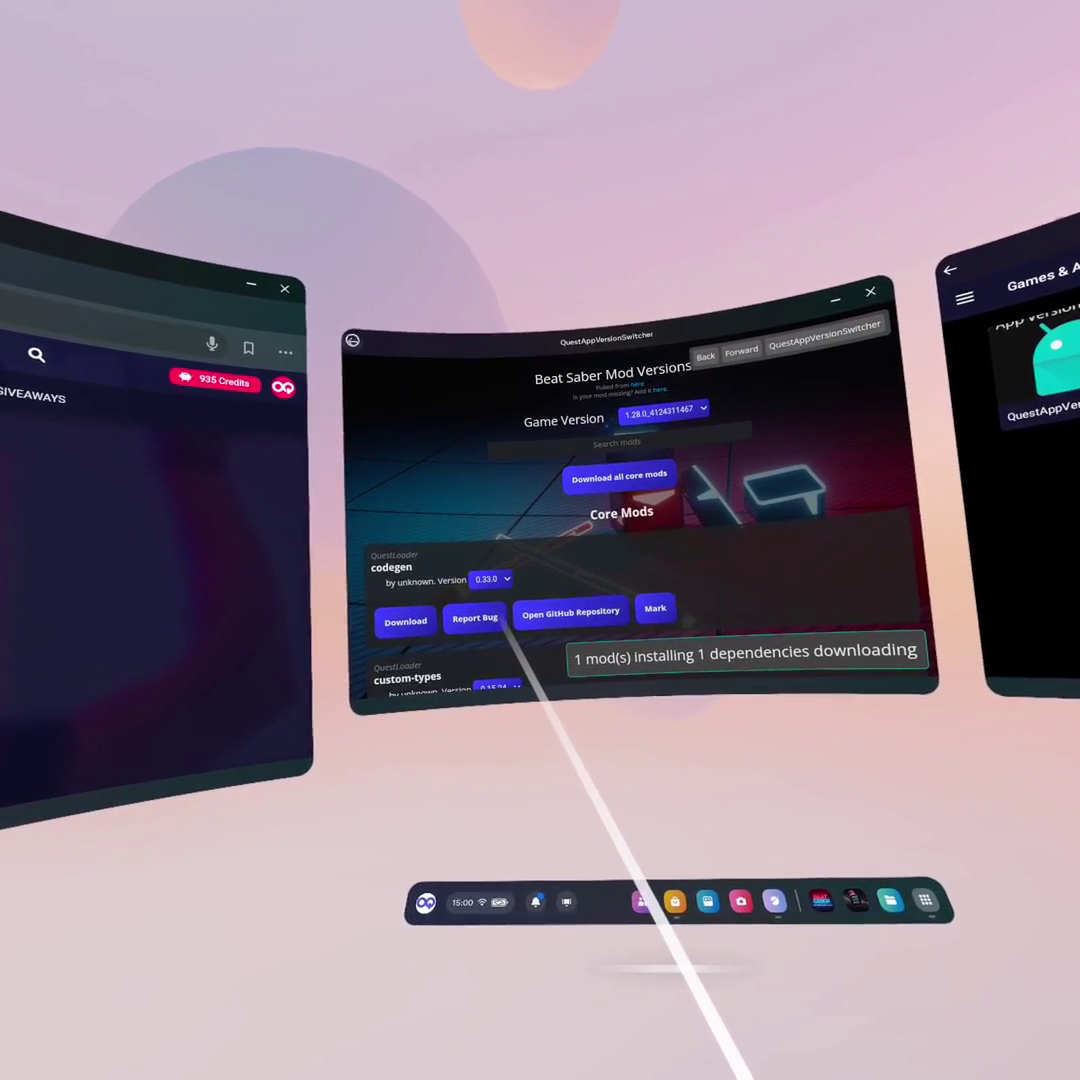